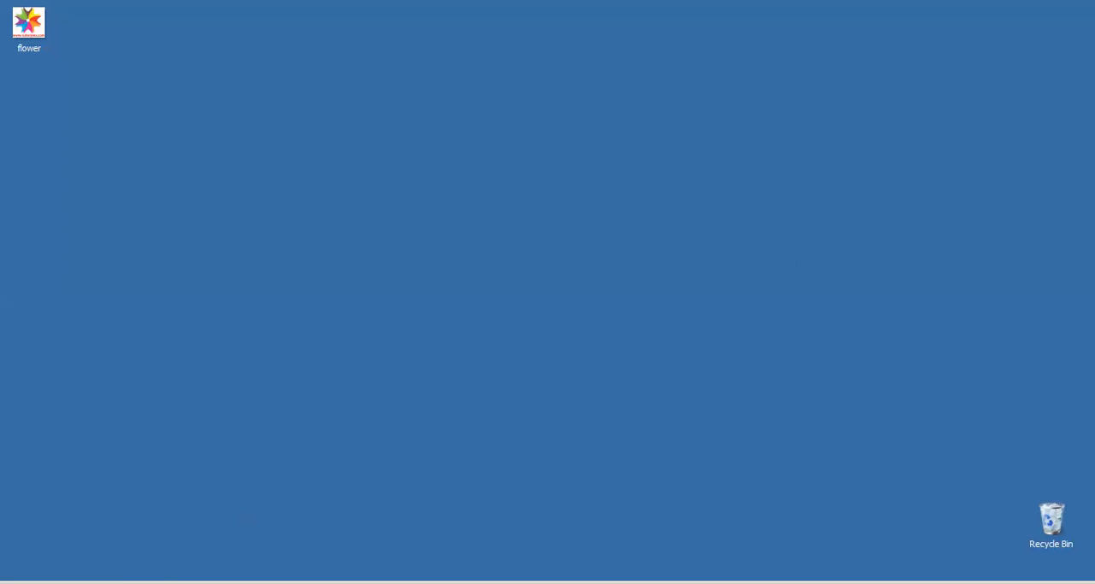
Open Adobe Illustrator and start a new document 900 px wide and 600 px high in landscape orientation
{"action": "left_click", "coordinate": [122, 582]}
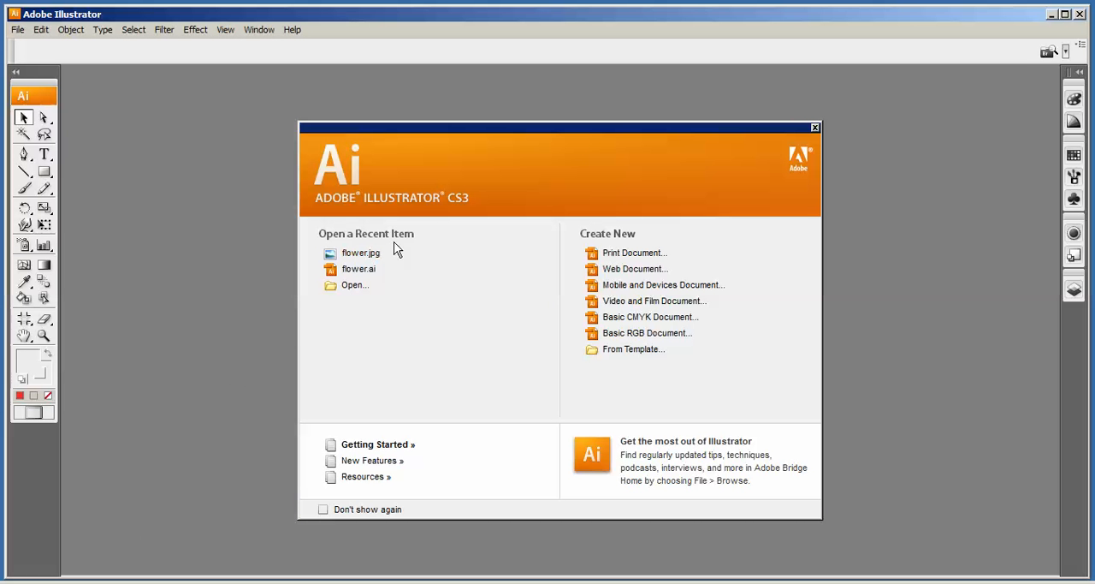
{"action": "left_click", "coordinate": [26, 34]}
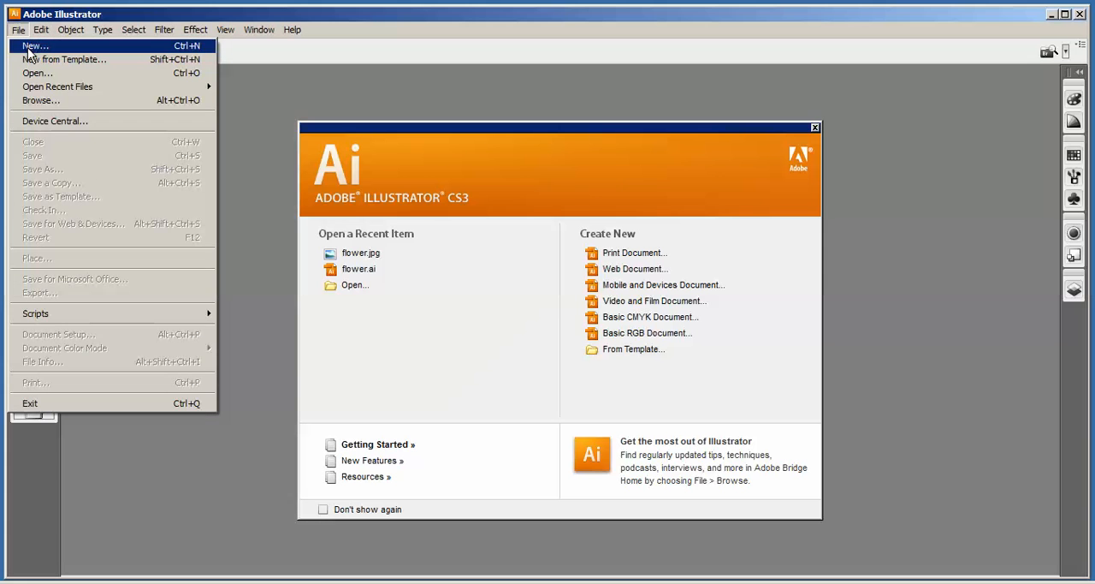
{"action": "left_click", "coordinate": [30, 48]}
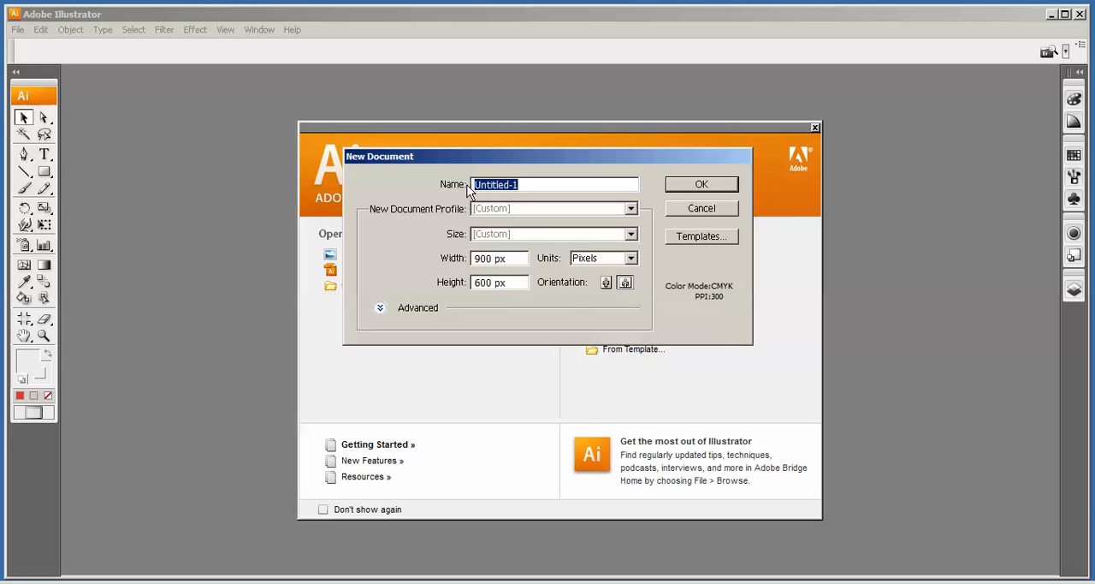
{"action": "left_click", "coordinate": [522, 217]}
{"action": "left_click", "coordinate": [522, 216]}
{"action": "left_click_drag", "start_coordinate": [520, 258], "coordinate": [473, 259]}
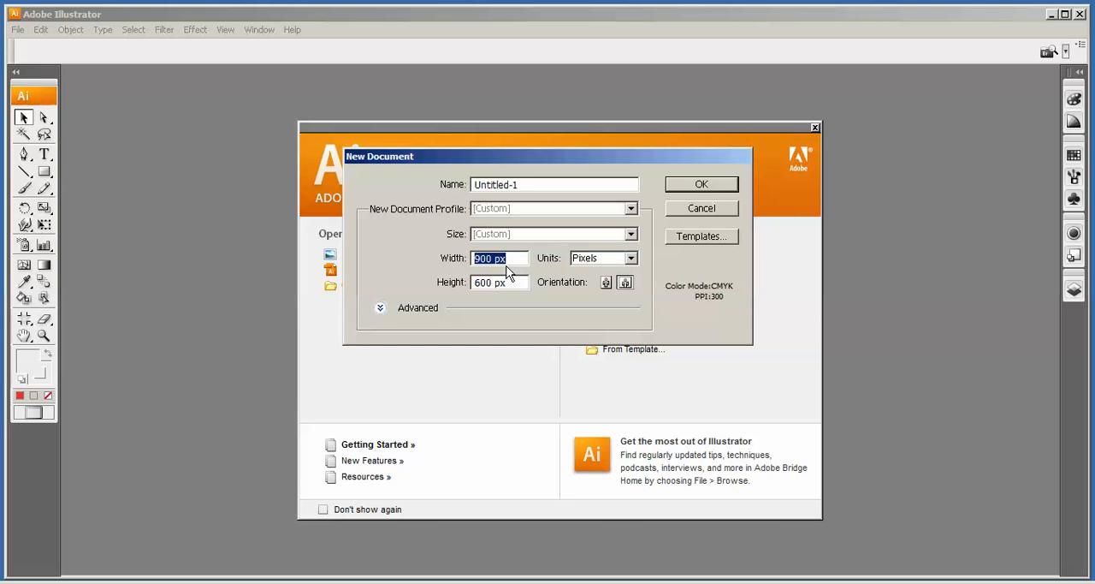
{"action": "left_click_drag", "start_coordinate": [515, 283], "coordinate": [471, 284]}
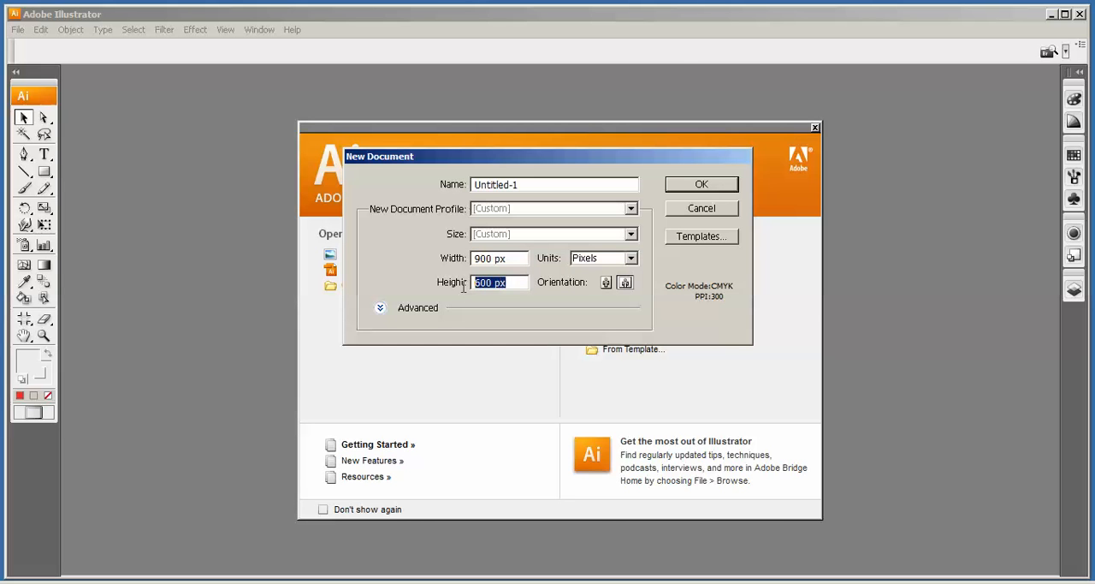
{"action": "left_click", "coordinate": [608, 284]}
{"action": "left_click", "coordinate": [623, 289]}
Set the new document's colour mode to RGB, create it and maximize the window
{"action": "left_click", "coordinate": [382, 309]}
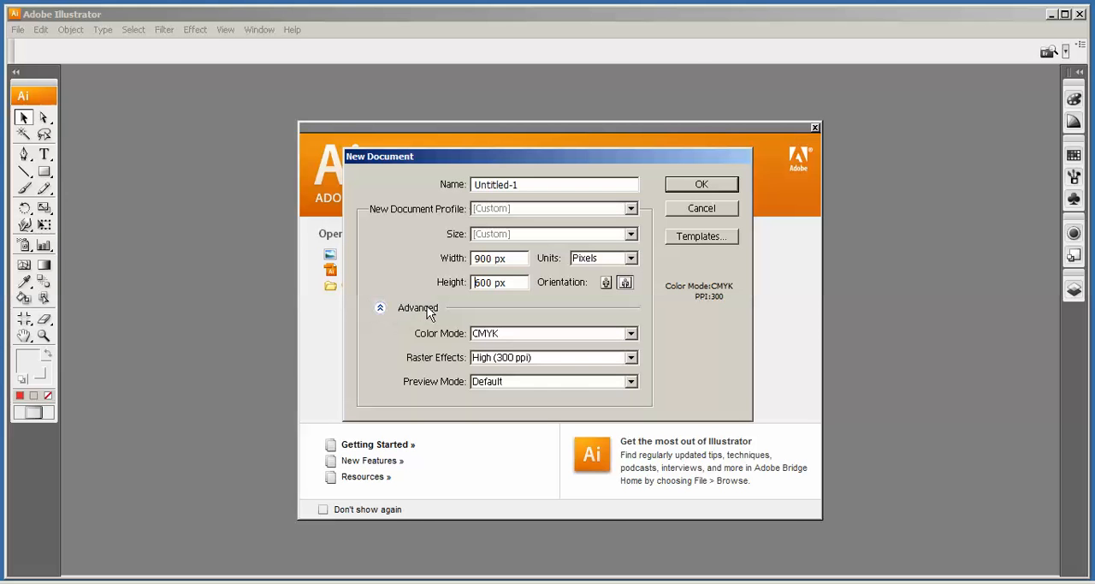
{"action": "left_click", "coordinate": [504, 343]}
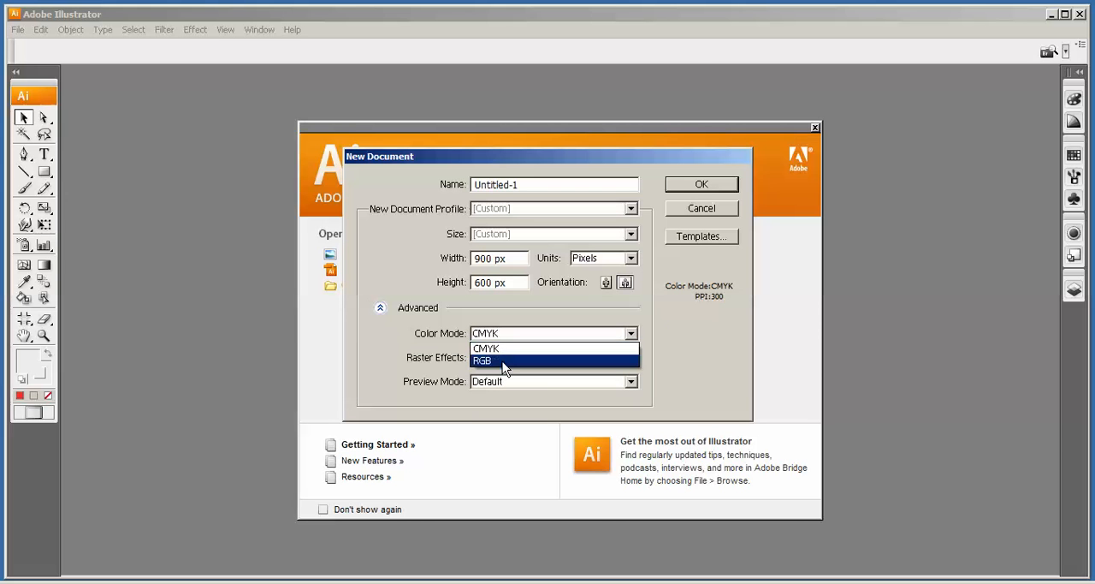
{"action": "left_click", "coordinate": [502, 364]}
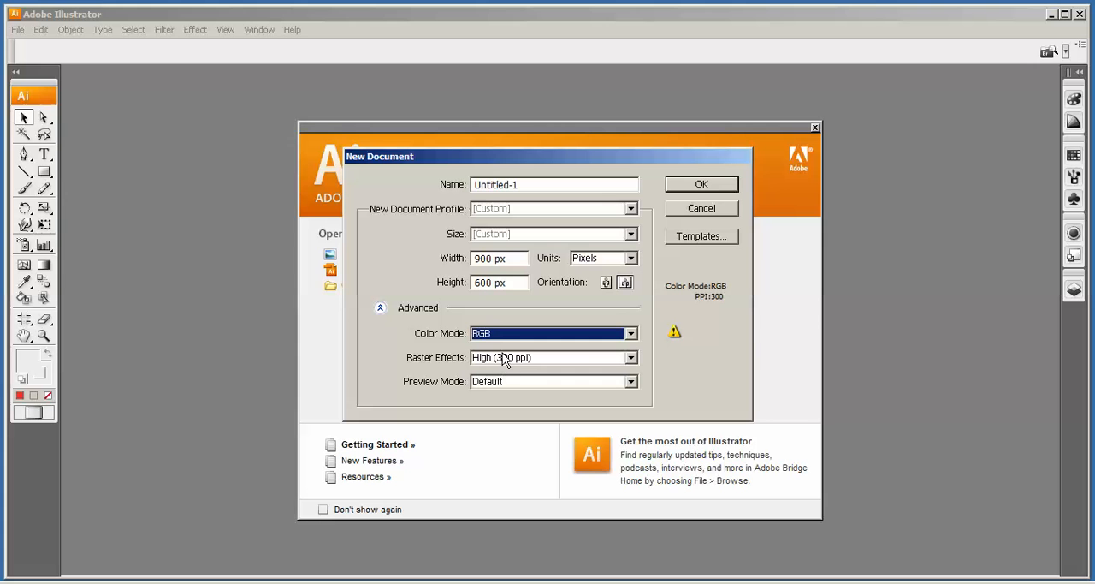
{"action": "left_click", "coordinate": [697, 190]}
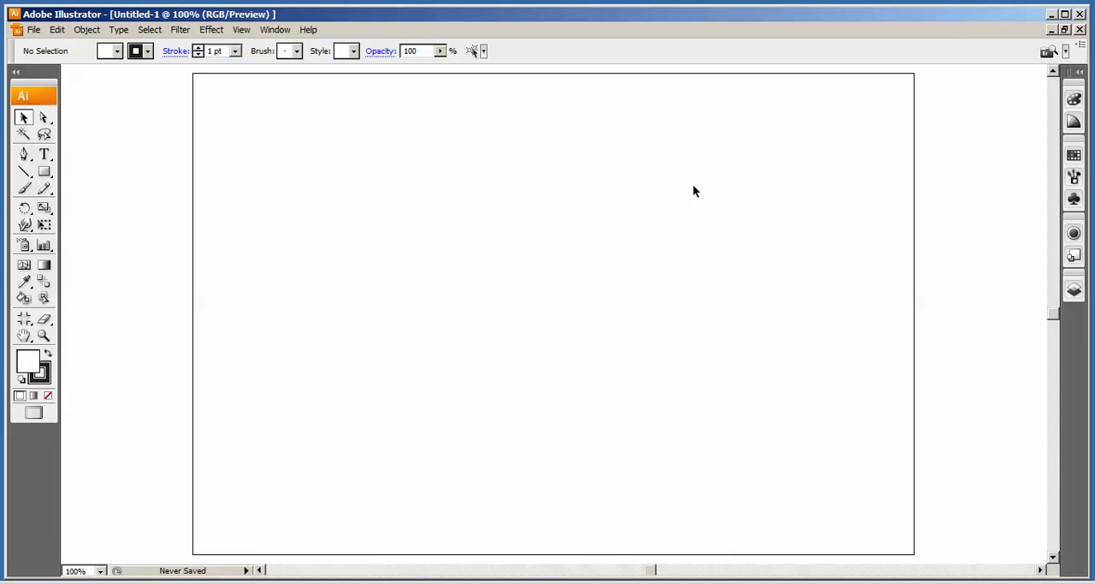
{"action": "double_click", "coordinate": [298, 14]}
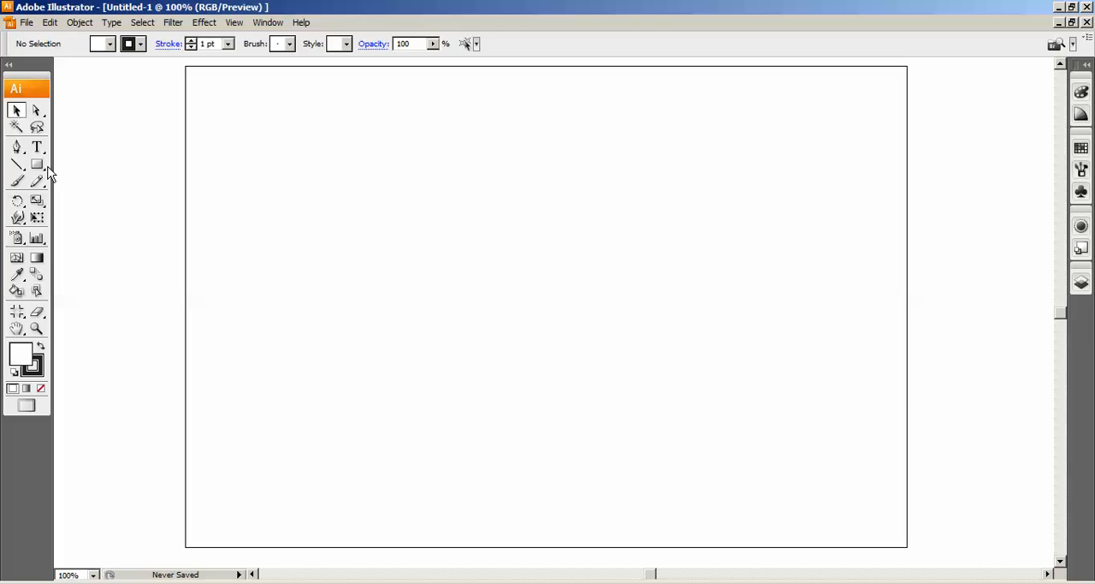
Draw a tall ellipse about 82 by 220 px in the artboard's upper half and delete its top anchor point
{"action": "left_click_drag", "start_coordinate": [42, 169], "coordinate": [76, 207]}
{"action": "left_click_drag", "start_coordinate": [399, 136], "coordinate": [464, 314]}
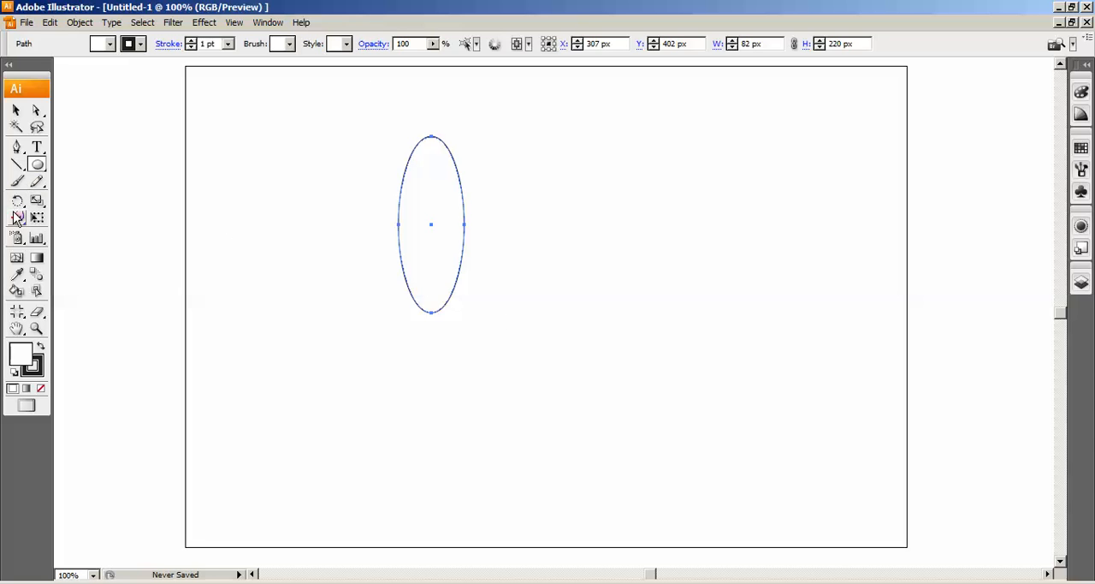
{"action": "left_click_drag", "start_coordinate": [25, 154], "coordinate": [52, 155]}
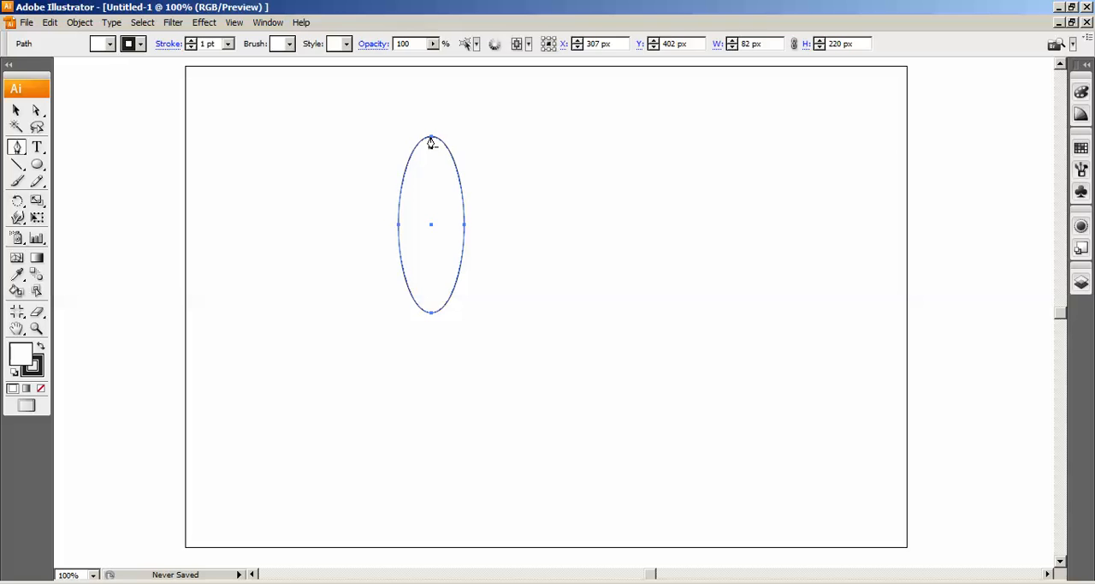
{"action": "left_click", "coordinate": [431, 142]}
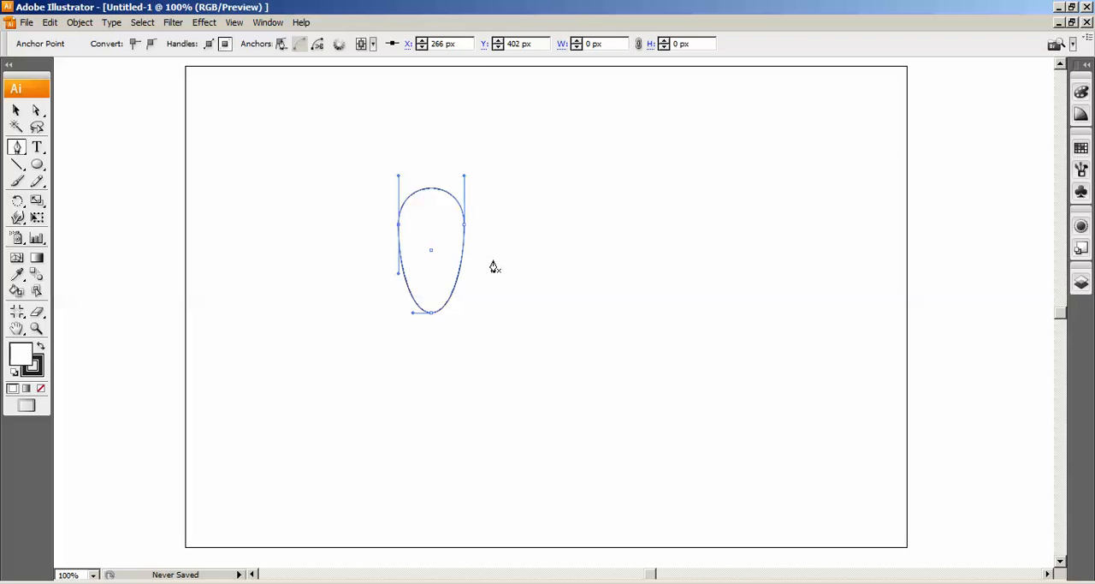
Add an anchor point at the middle of the shape's top curve and pull it down to about Y 384 px as a notch
{"action": "left_click", "coordinate": [428, 189]}
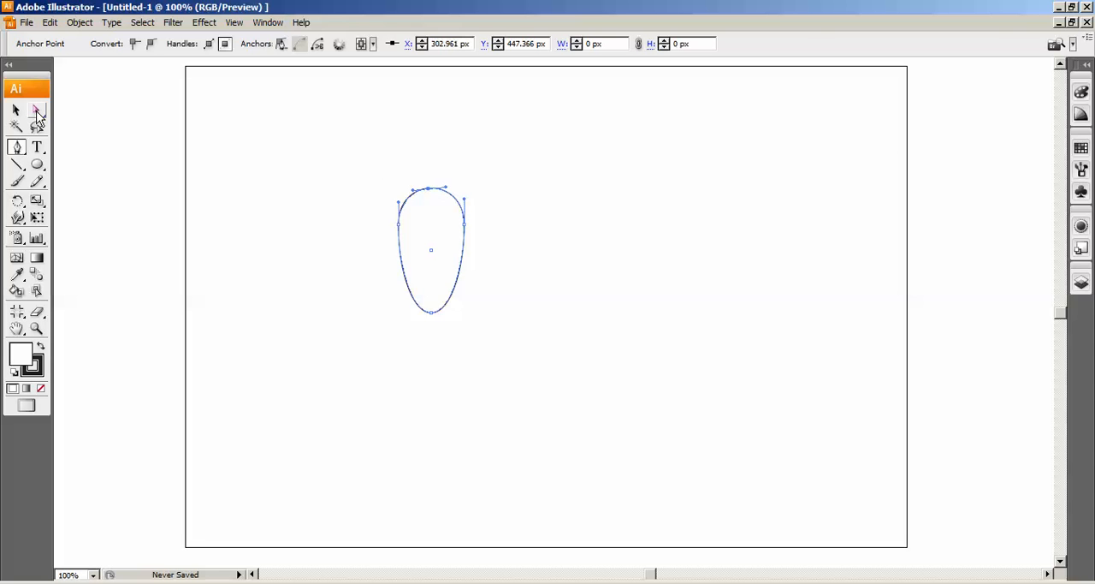
{"action": "left_click", "coordinate": [38, 116]}
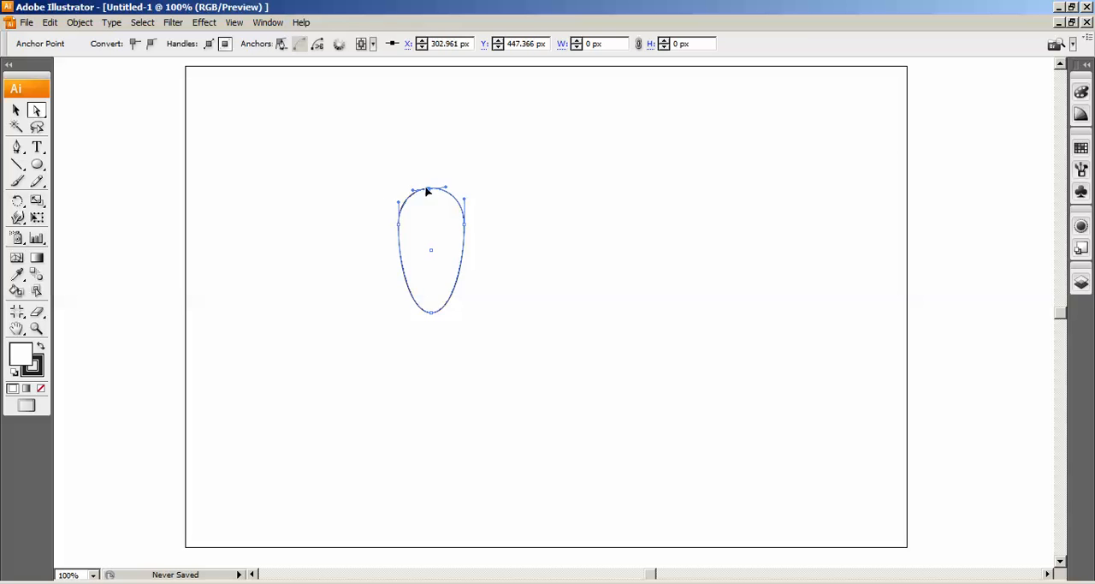
{"action": "left_click_drag", "start_coordinate": [426, 192], "coordinate": [430, 203]}
{"action": "left_click_drag", "start_coordinate": [432, 242], "coordinate": [432, 243]}
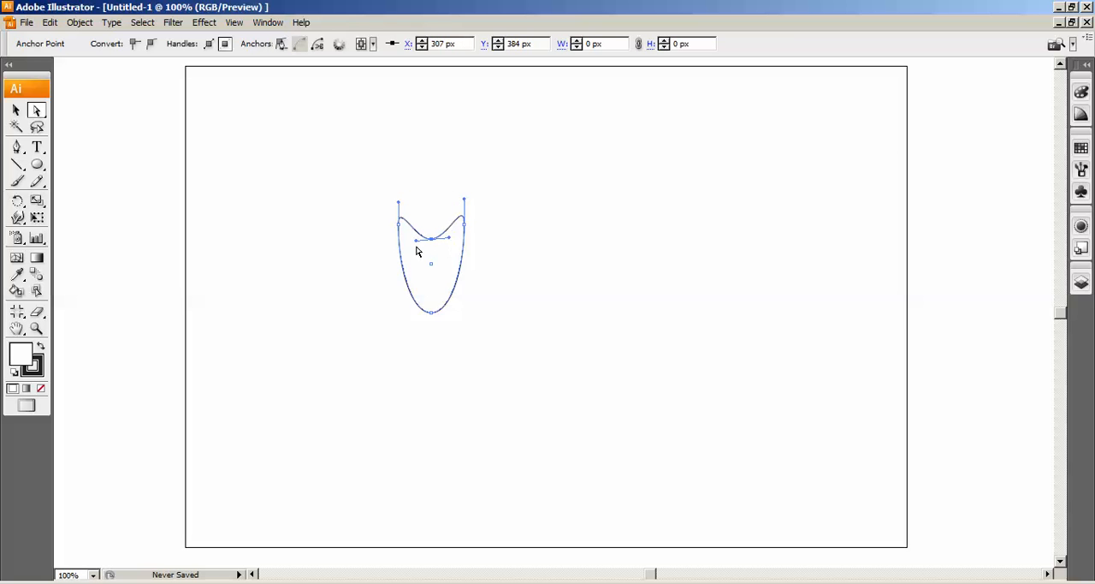
Move the whole notched shape up and to the right, centred at about X 421 px, Y 428 px
{"action": "left_click", "coordinate": [15, 110]}
{"action": "left_click", "coordinate": [697, 326]}
{"action": "left_click_drag", "start_coordinate": [344, 173], "coordinate": [530, 334]}
{"action": "left_click_drag", "start_coordinate": [453, 289], "coordinate": [545, 229]}
{"action": "left_click", "coordinate": [609, 178]}
{"action": "left_click", "coordinate": [531, 174]}
Shift the shape slightly down, then deepen its notch by moving the middle anchor point to about X 427 px, Y 434 px
{"action": "left_click", "coordinate": [37, 111]}
{"action": "left_click_drag", "start_coordinate": [38, 114], "coordinate": [93, 118]}
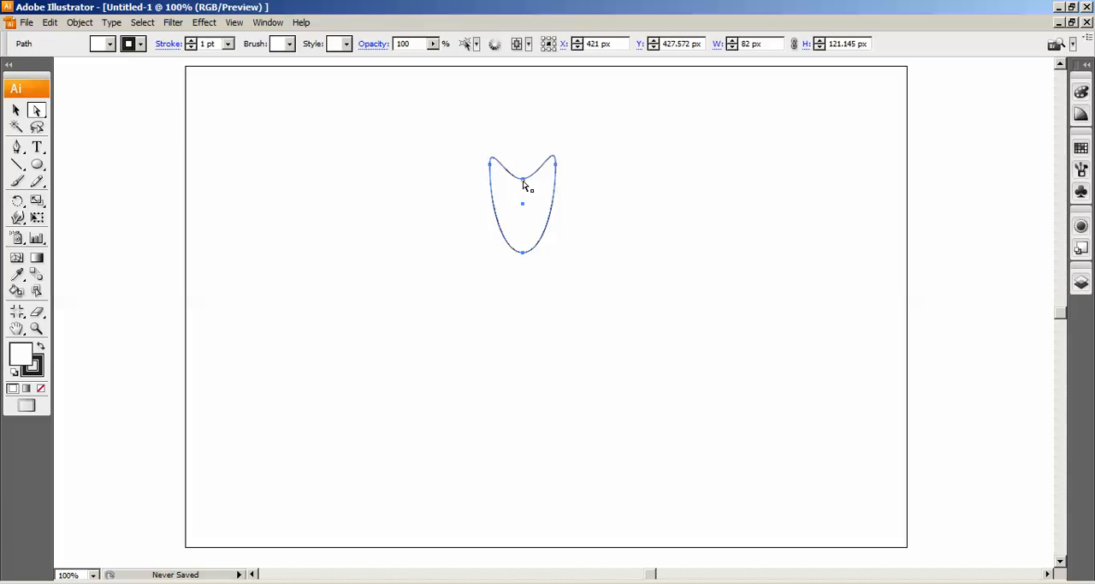
{"action": "left_click_drag", "start_coordinate": [521, 179], "coordinate": [527, 188]}
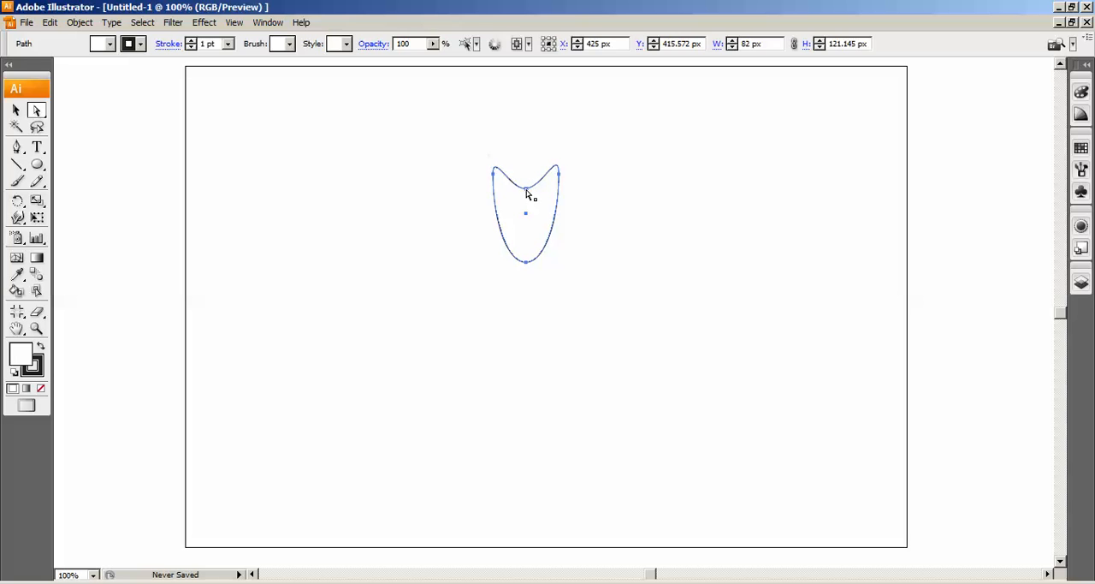
{"action": "left_click", "coordinate": [526, 189]}
{"action": "mouse_move", "coordinate": [526, 192]}
{"action": "left_mouse_down"}
{"action": "mouse_move", "coordinate": [528, 210]}
{"action": "mouse_move", "coordinate": [529, 200]}
{"action": "left_mouse_up"}
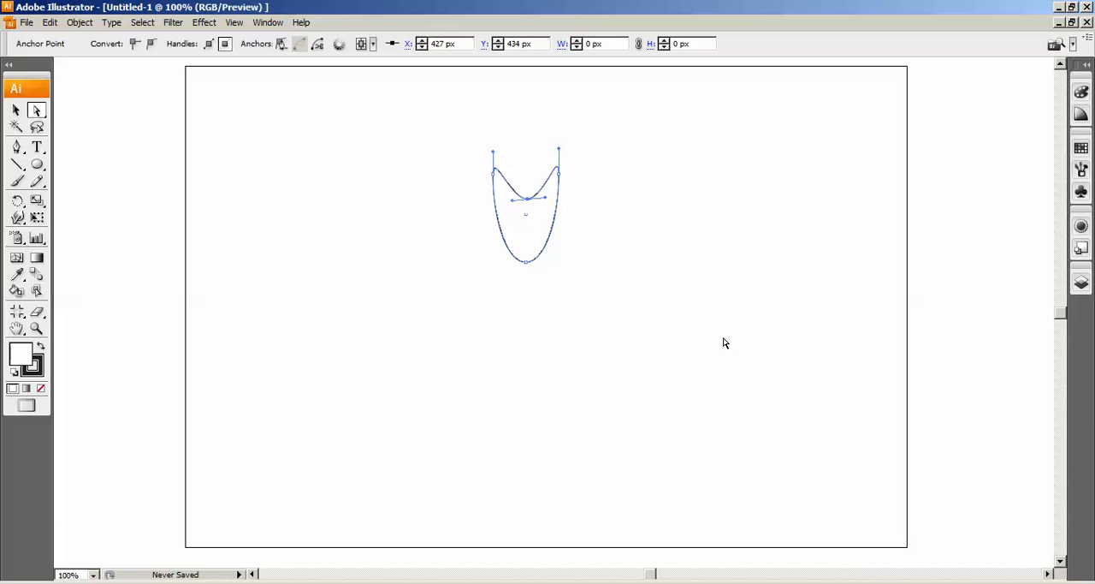
{"action": "left_click", "coordinate": [17, 111]}
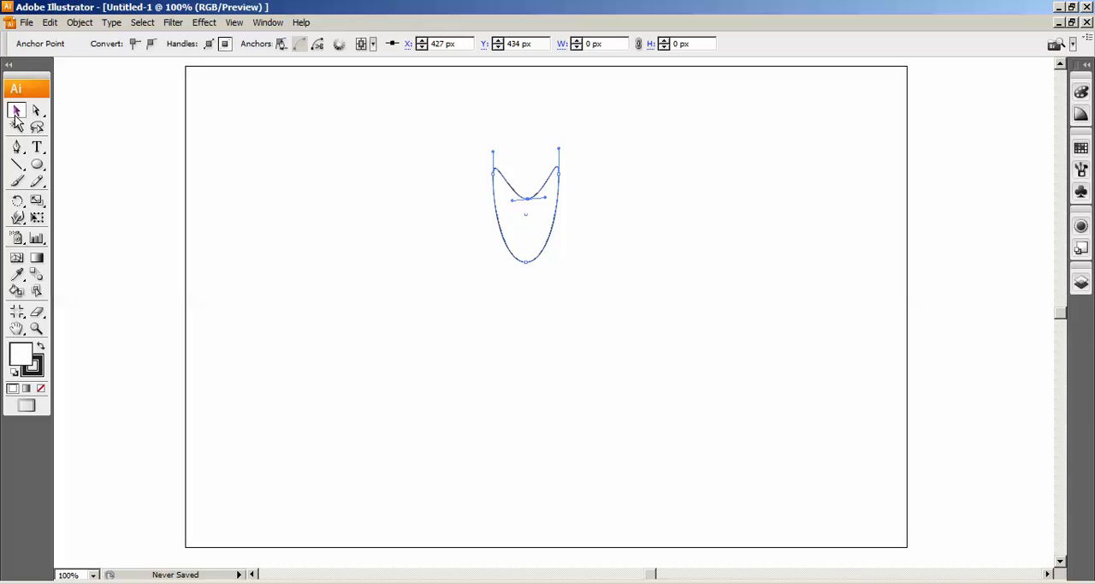
{"action": "left_click", "coordinate": [605, 302]}
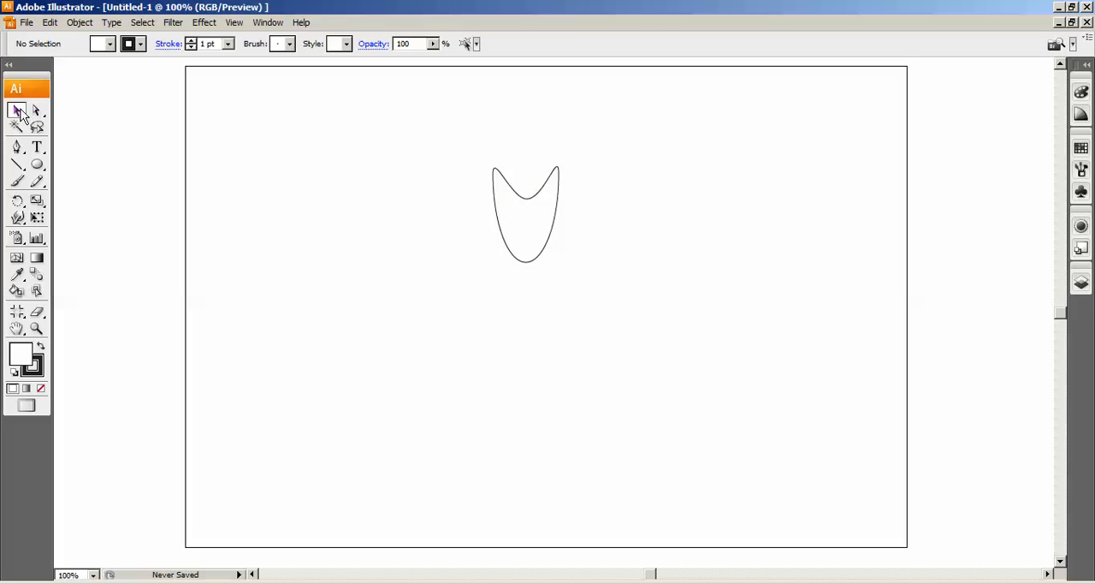
Fill the notched petal shape with the magenta-pink swatch
{"action": "left_click_drag", "start_coordinate": [453, 154], "coordinate": [660, 340]}
{"action": "left_click_drag", "start_coordinate": [429, 133], "coordinate": [628, 352]}
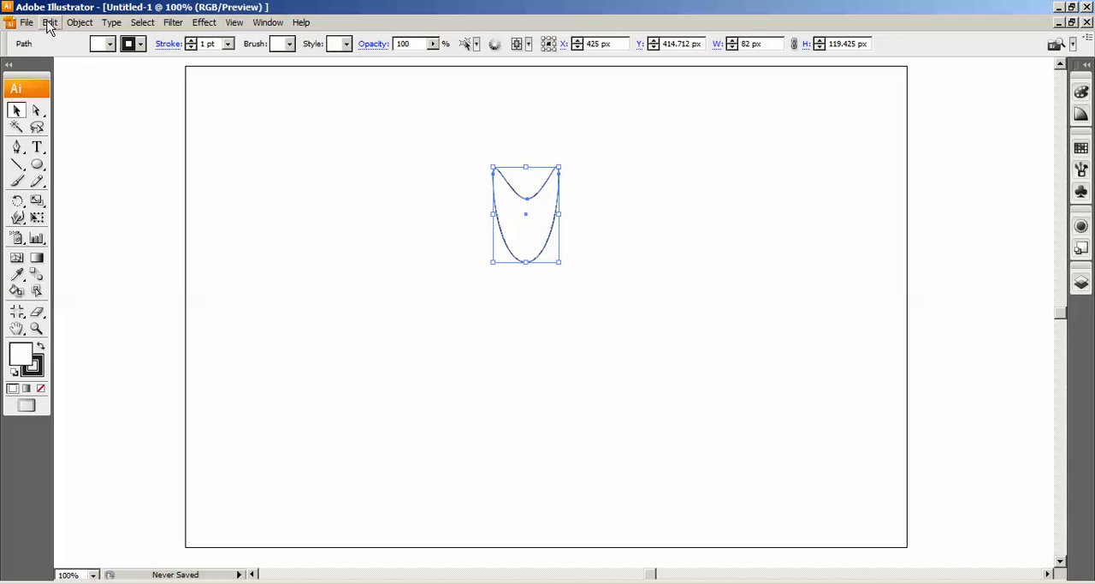
{"action": "left_click", "coordinate": [107, 45]}
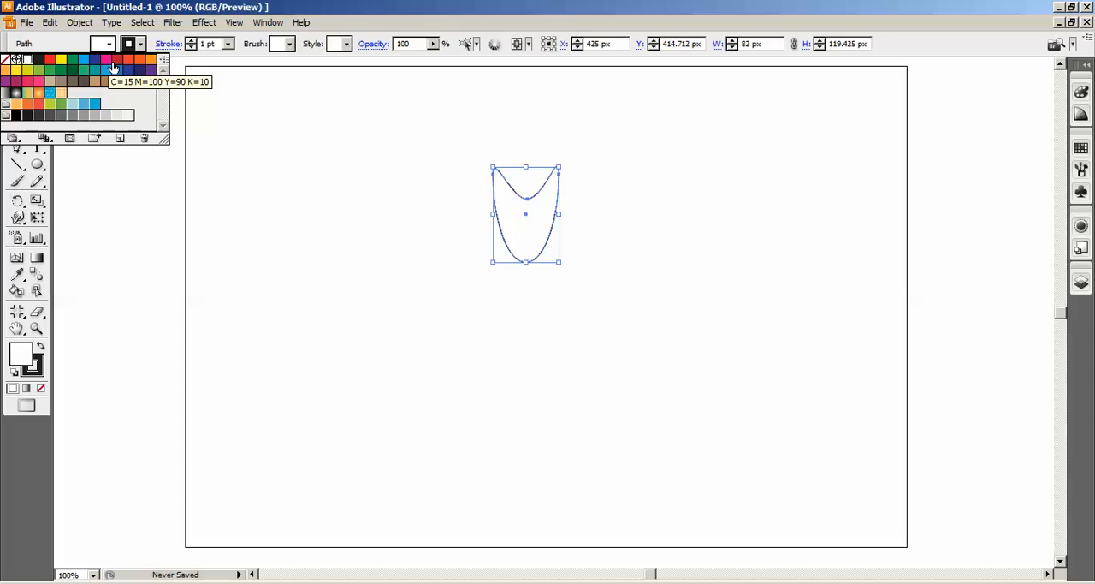
{"action": "left_click", "coordinate": [105, 60]}
{"action": "left_click", "coordinate": [608, 288]}
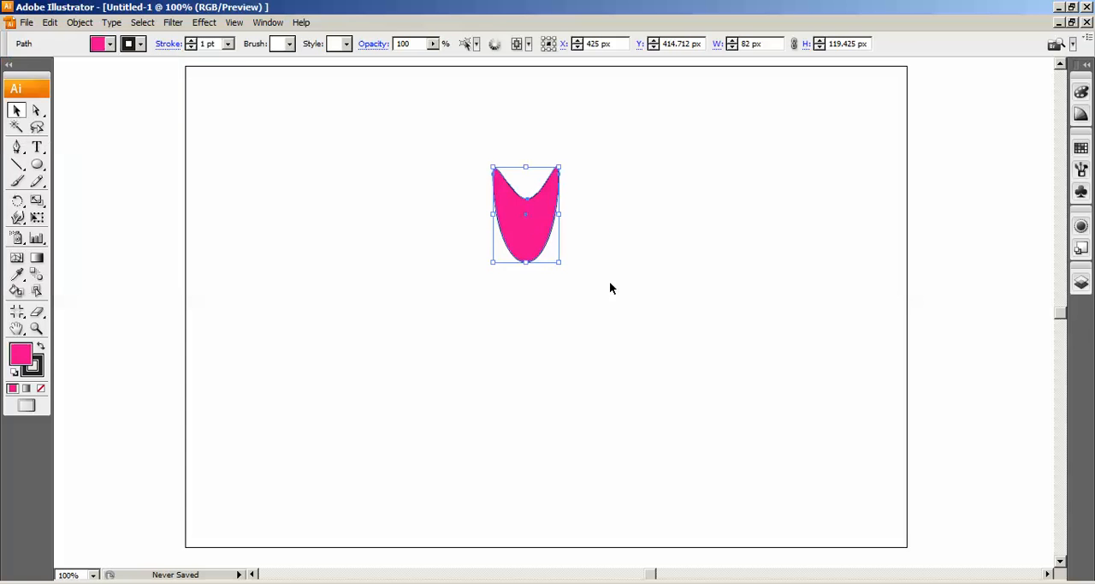
Try an orange fill on the petal and return it to magenta-pink
{"action": "left_click", "coordinate": [547, 240]}
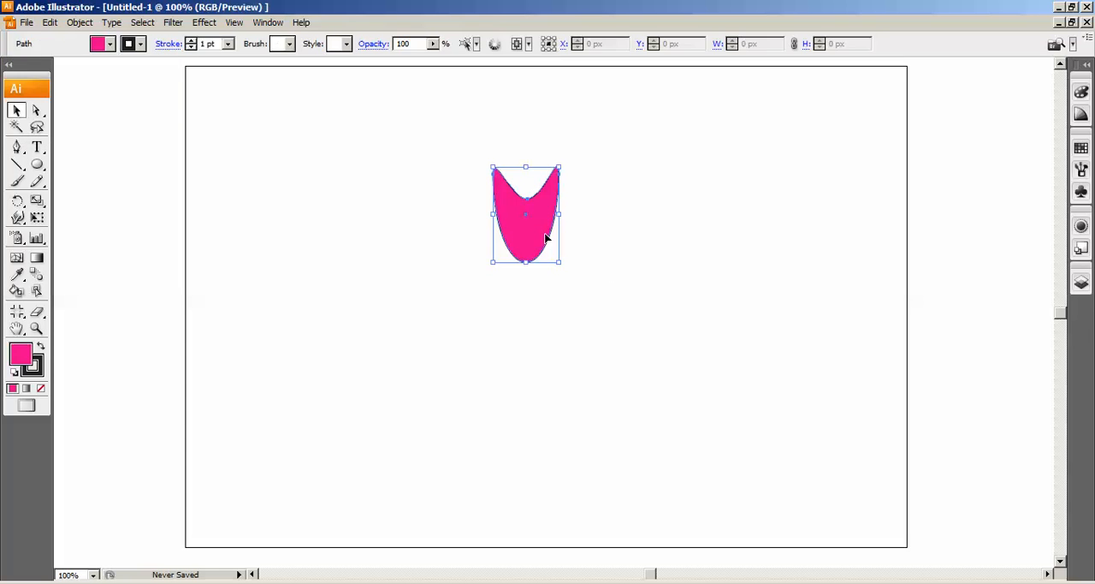
{"action": "left_click", "coordinate": [110, 44]}
{"action": "left_click", "coordinate": [137, 61]}
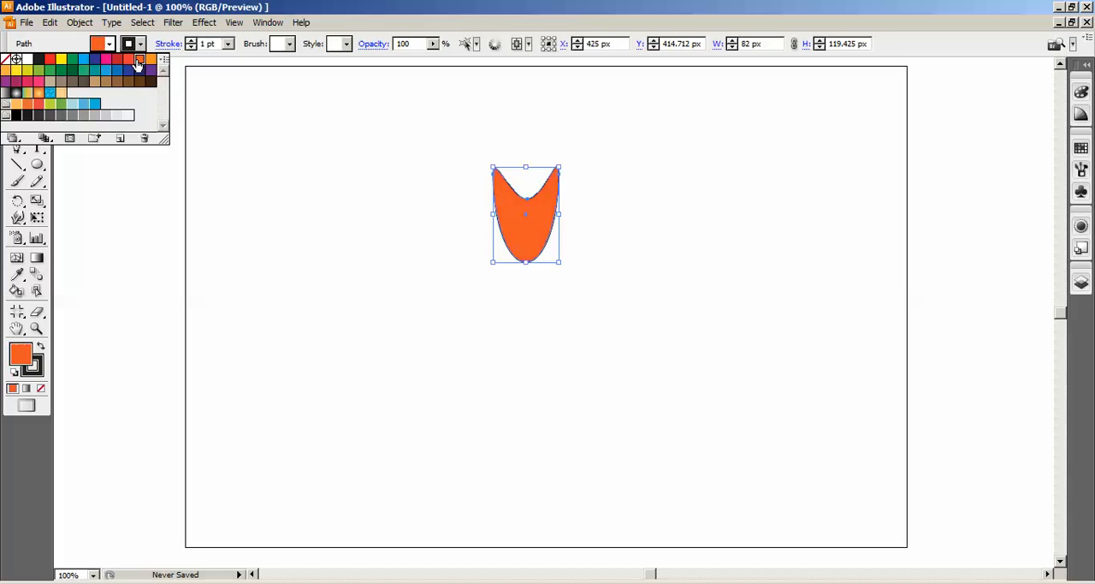
{"action": "left_click", "coordinate": [105, 59]}
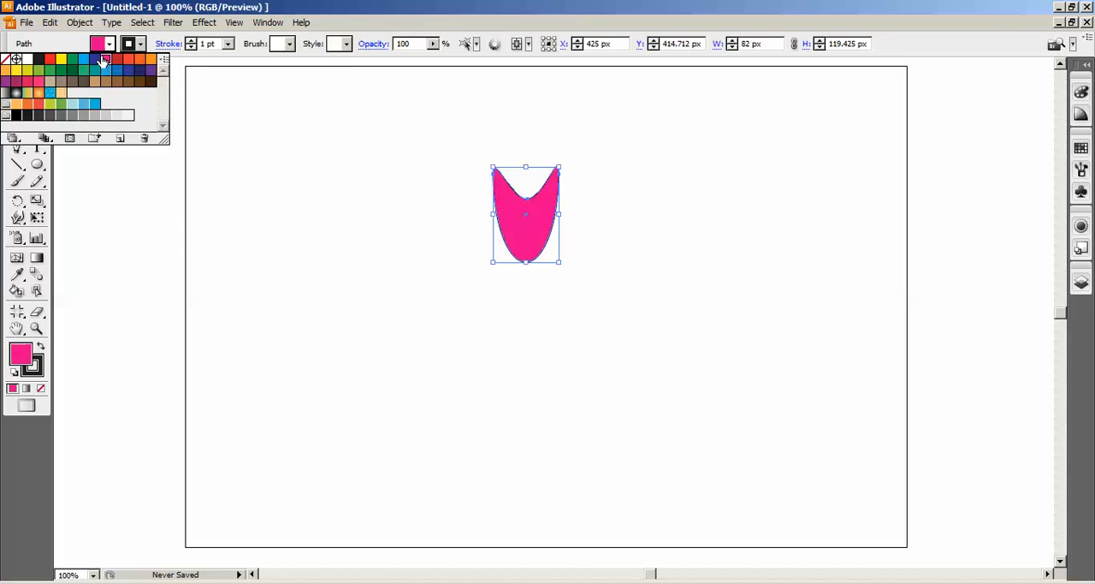
{"action": "left_click", "coordinate": [615, 241]}
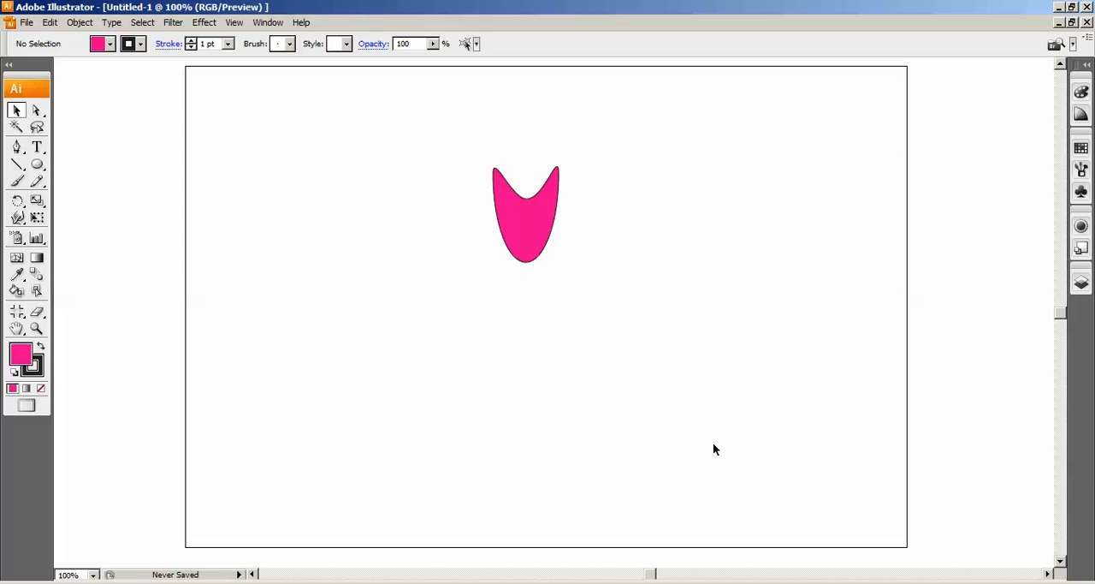
Remove the black stroke from the pink petal by setting its stroke colour to None
{"action": "key", "text": "ctrl+plus"}
{"action": "key", "text": "ctrl+plus"}
{"action": "left_click_drag", "start_coordinate": [521, 208], "coordinate": [529, 380]}
{"action": "left_click", "coordinate": [521, 285]}
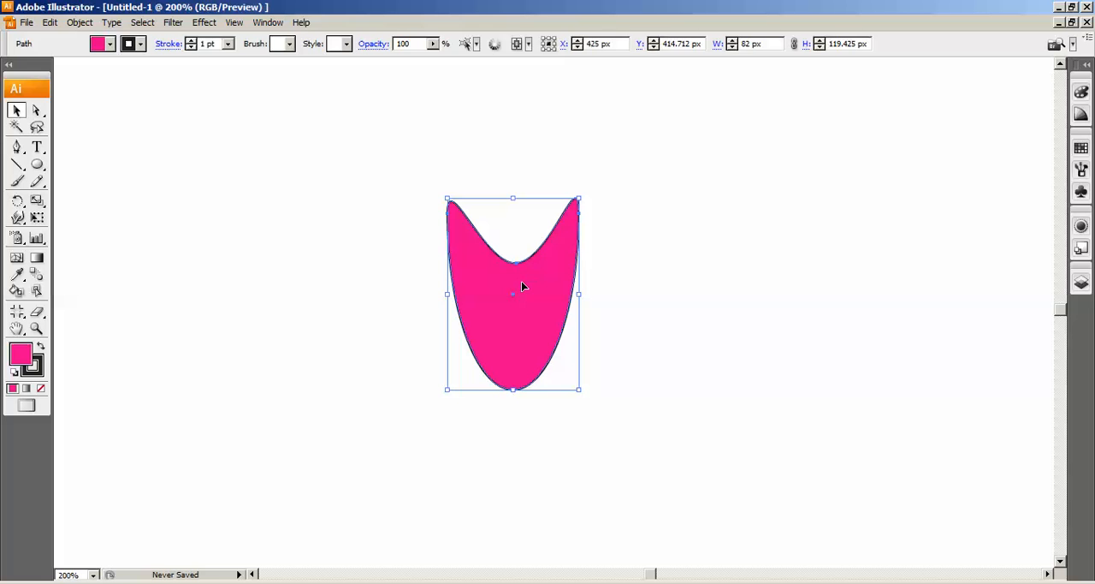
{"action": "left_click_drag", "start_coordinate": [365, 157], "coordinate": [671, 463]}
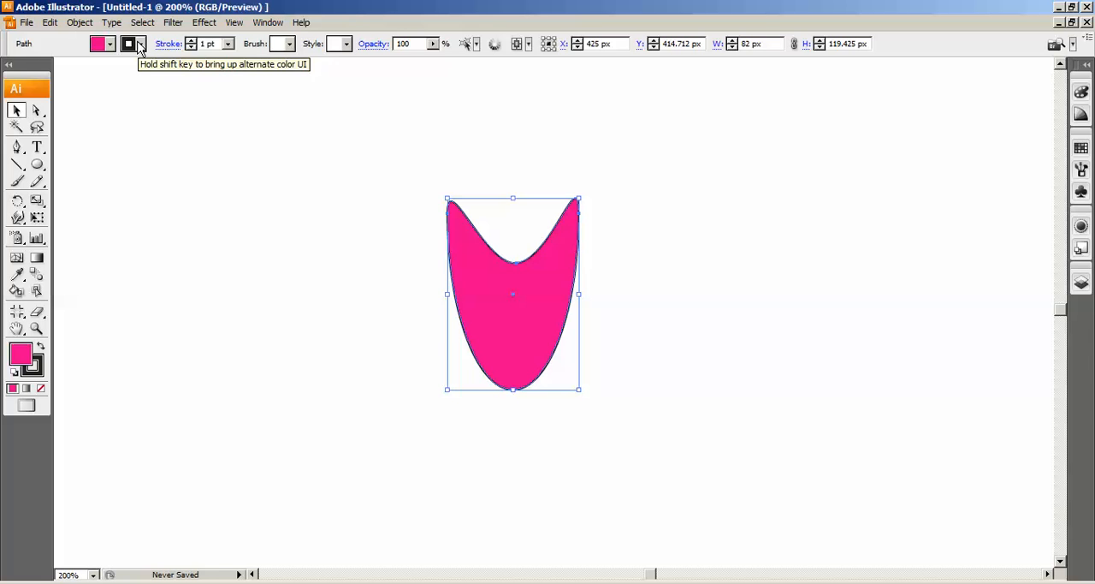
{"action": "left_click", "coordinate": [141, 45]}
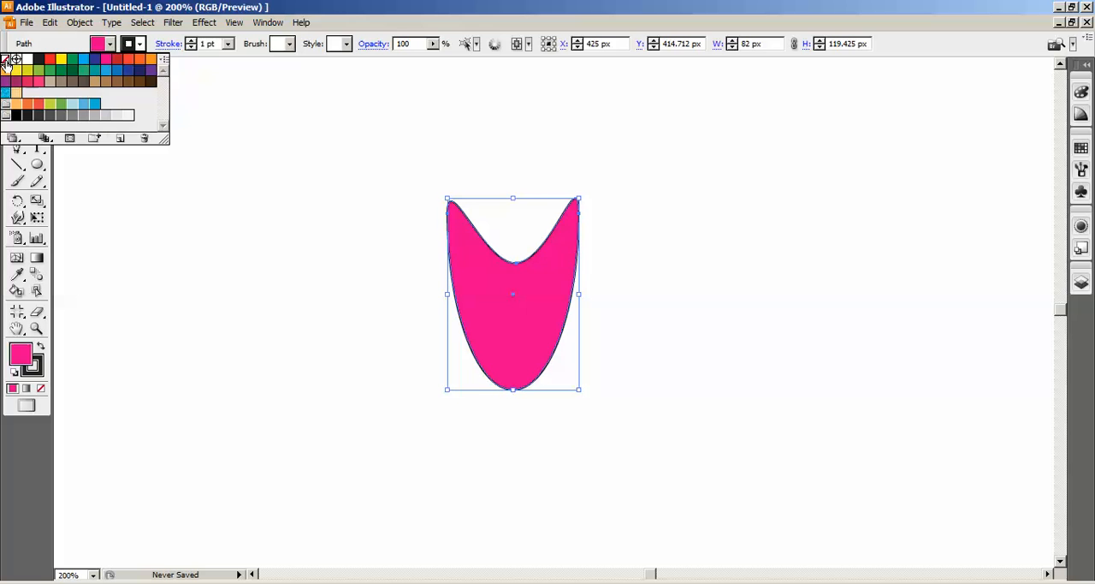
{"action": "left_click", "coordinate": [6, 62]}
{"action": "left_click", "coordinate": [229, 47]}
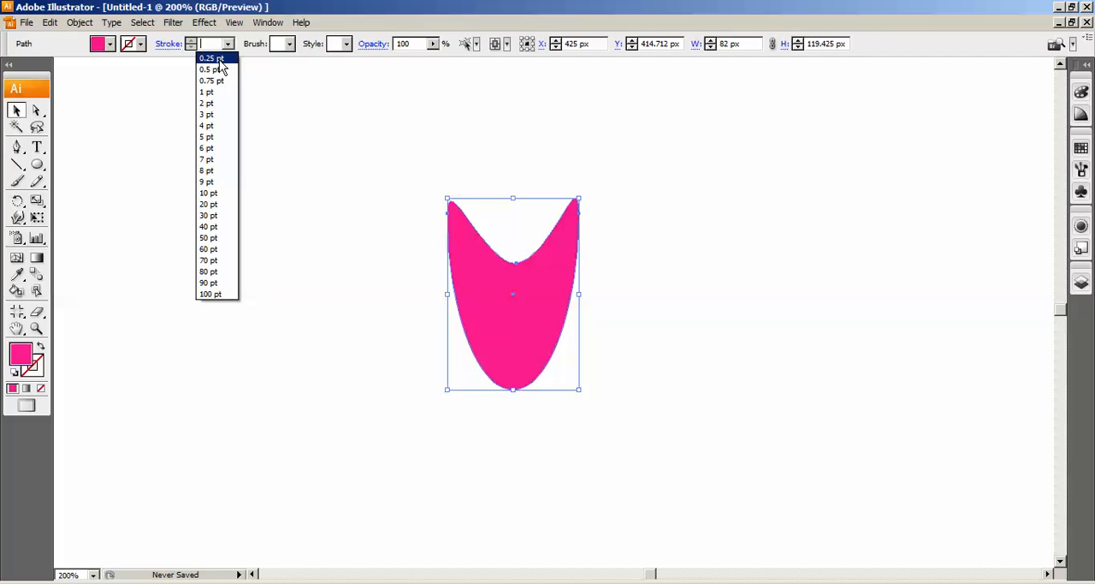
{"action": "left_click", "coordinate": [228, 49]}
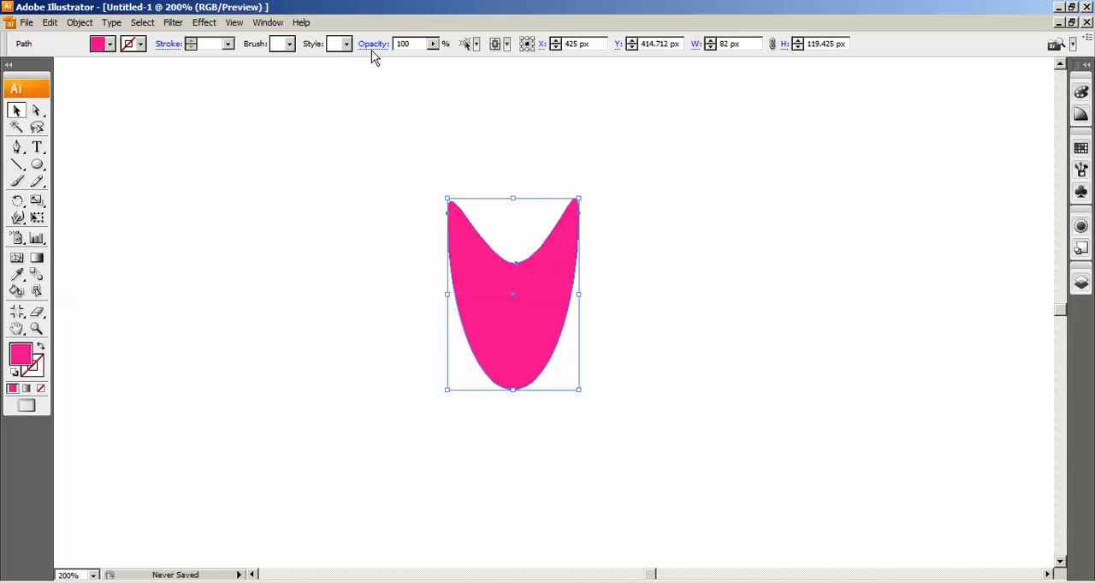
{"action": "left_click", "coordinate": [652, 303]}
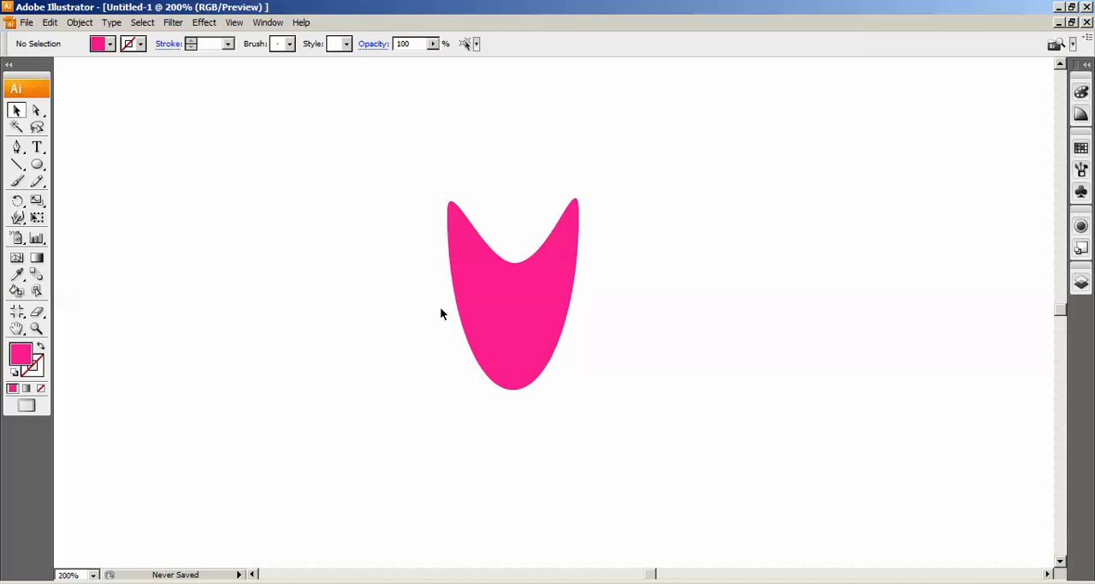
Set the pink petal's opacity to 90% and deselect it
{"action": "left_click", "coordinate": [484, 330]}
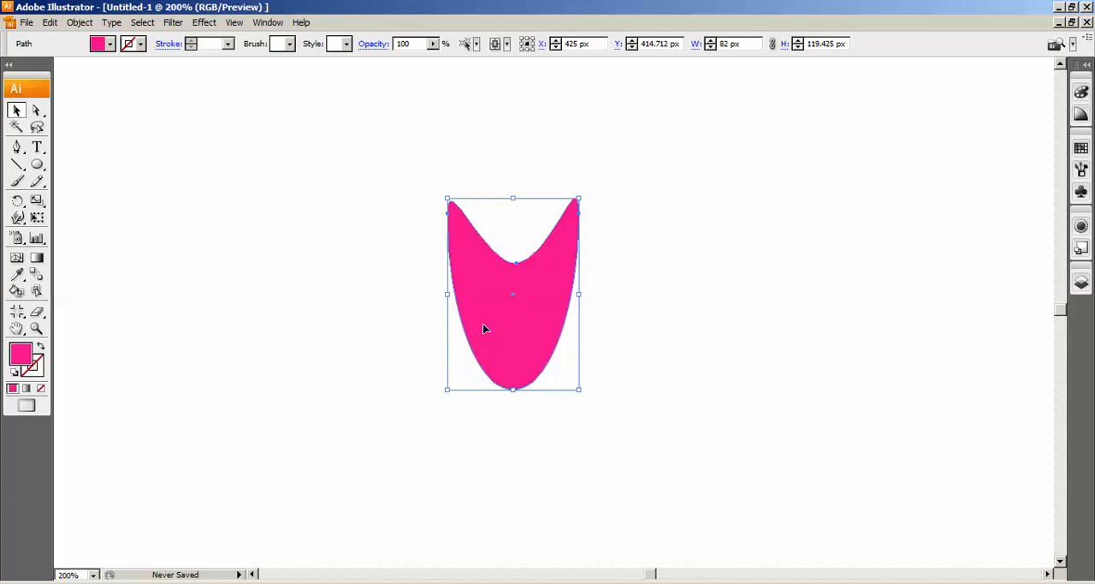
{"action": "left_click_drag", "start_coordinate": [404, 139], "coordinate": [653, 411]}
{"action": "double_click", "coordinate": [406, 43]}
{"action": "type", "text": "90"}
{"action": "key", "text": "Return"}
{"action": "left_click", "coordinate": [680, 287]}
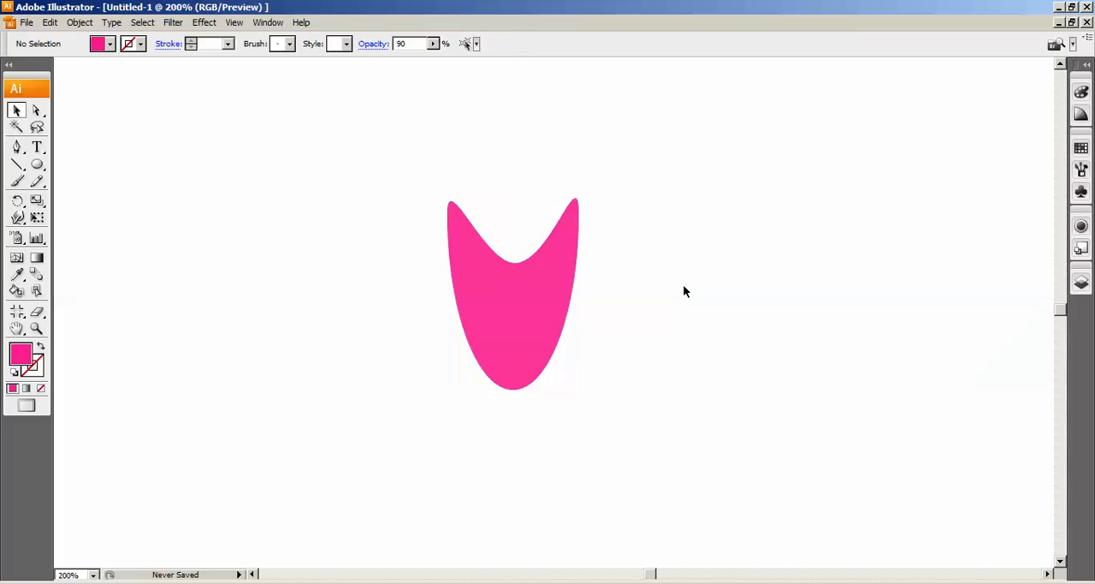
Make a copy of the pink petal rotated -45° about a point just below its rounded end
{"action": "left_click", "coordinate": [538, 314]}
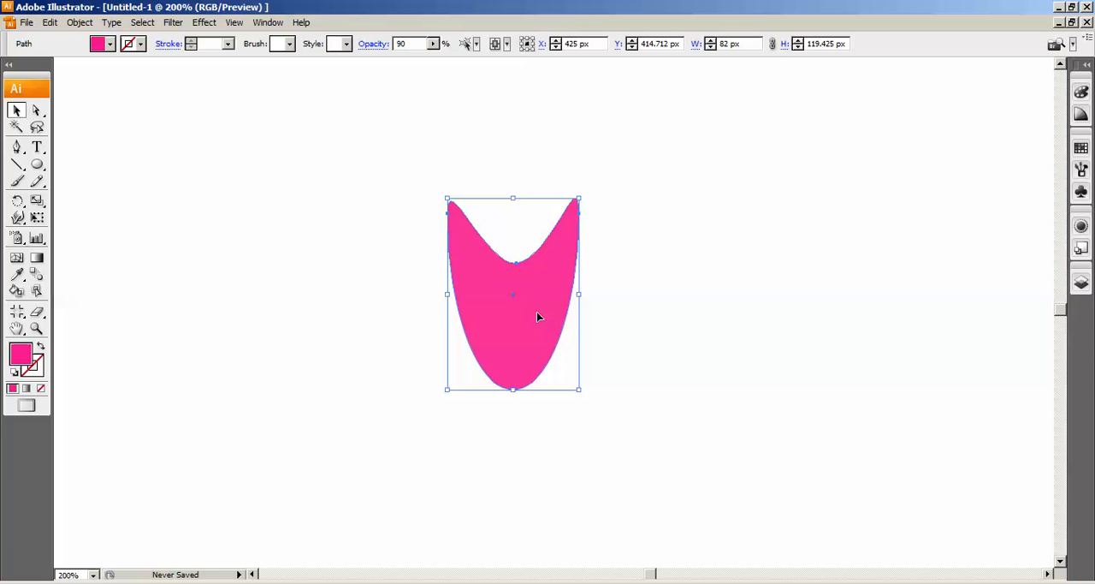
{"action": "key", "text": "Down"}
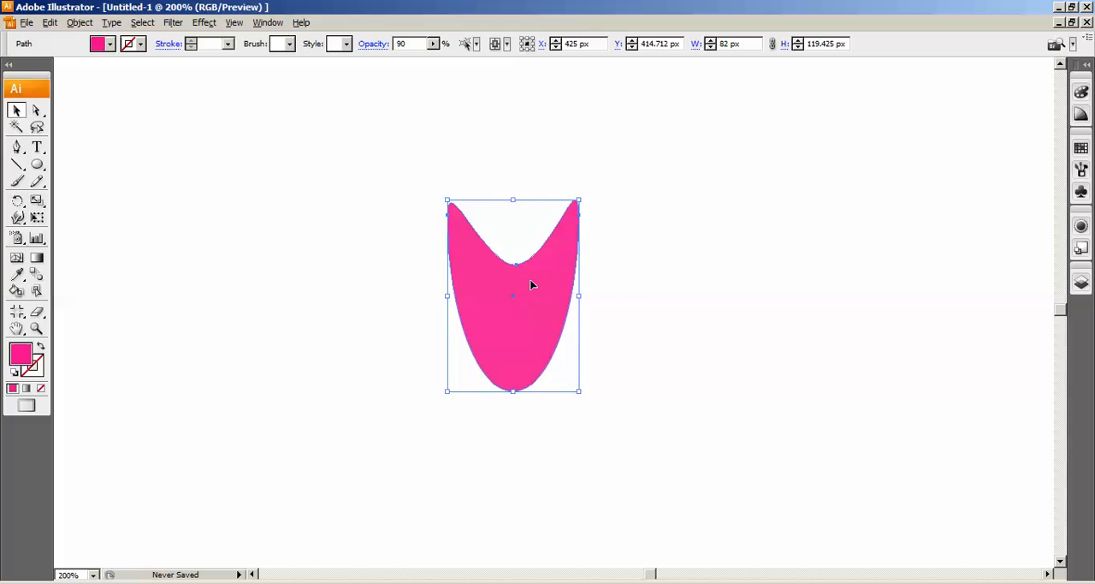
{"action": "key", "text": "ctrl+minus"}
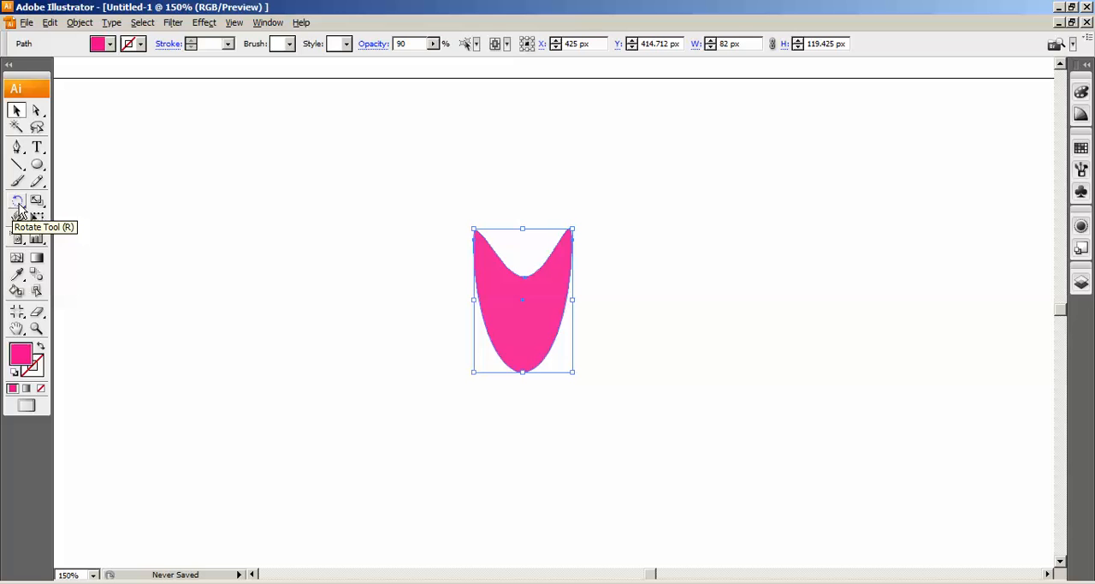
{"action": "left_click_drag", "start_coordinate": [19, 203], "coordinate": [70, 202]}
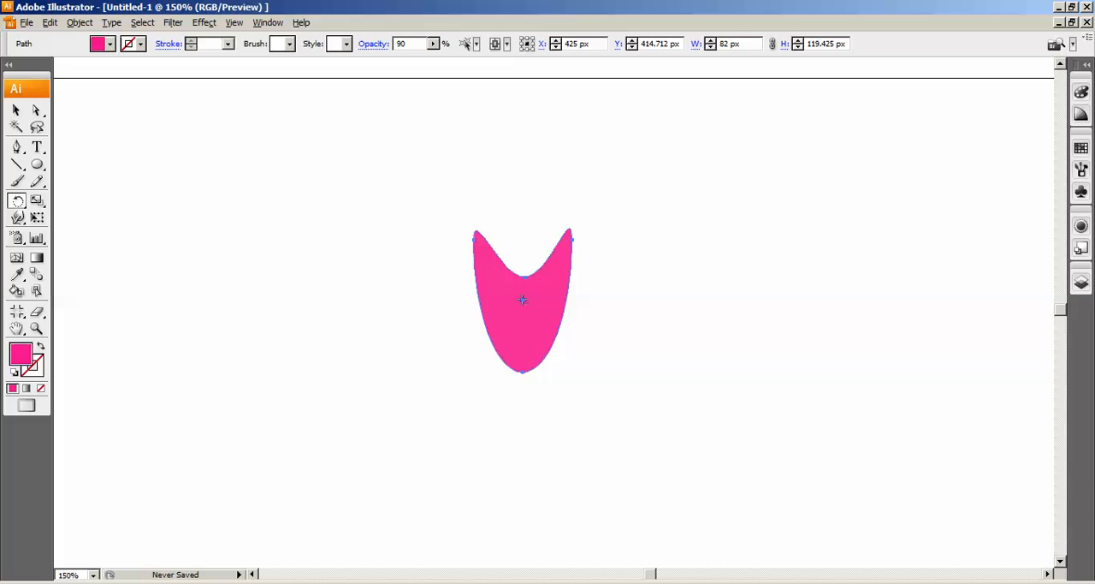
{"action": "left_click", "coordinate": [523, 397], "text": "alt"}
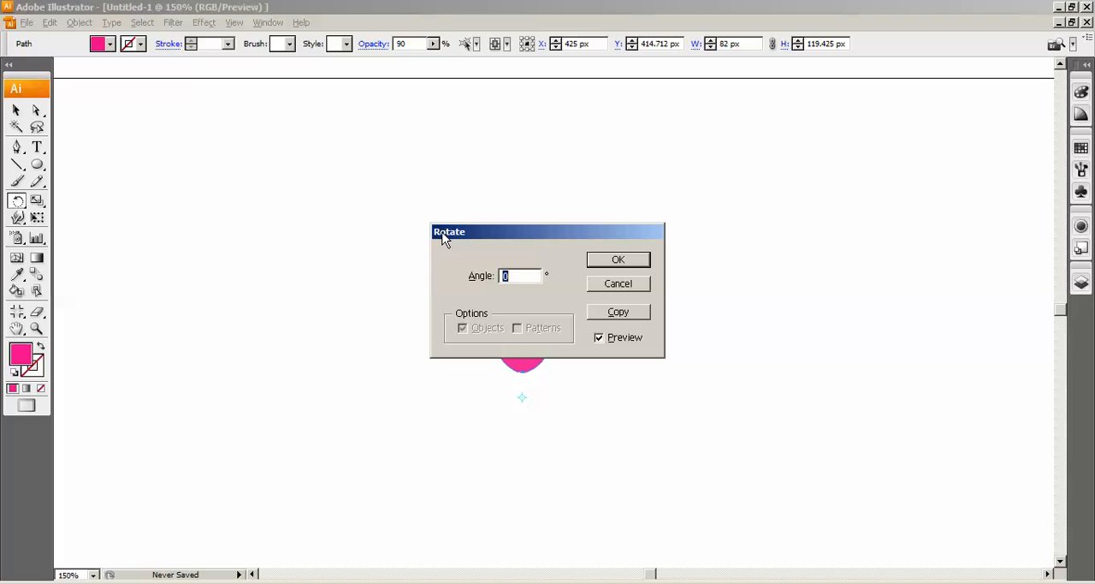
{"action": "type", "text": "-45"}
{"action": "left_click_drag", "start_coordinate": [611, 237], "coordinate": [623, 61]}
{"action": "left_click", "coordinate": [632, 137]}
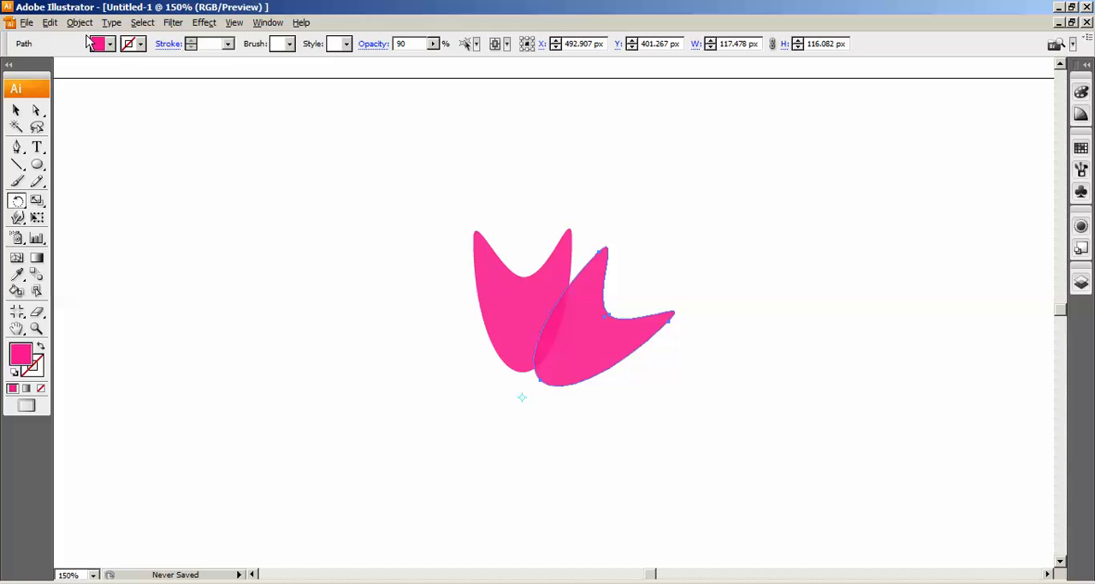
Repeat the rotated copy six more times to complete a ring of eight petals, and deselect
{"action": "left_click", "coordinate": [51, 23]}
{"action": "left_click", "coordinate": [445, 198]}
{"action": "key", "text": "ctrl+d"}
{"action": "key", "text": "ctrl+d"}
{"action": "key", "text": "ctrl+d"}
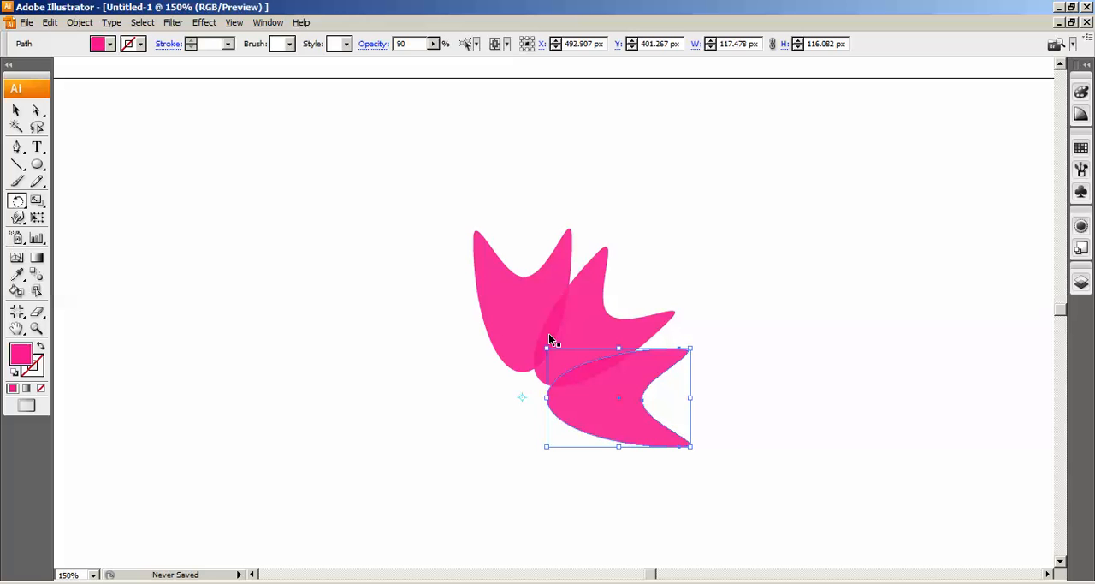
{"action": "key", "text": "ctrl+d"}
{"action": "key", "text": "ctrl+d"}
{"action": "key", "text": "ctrl+d"}
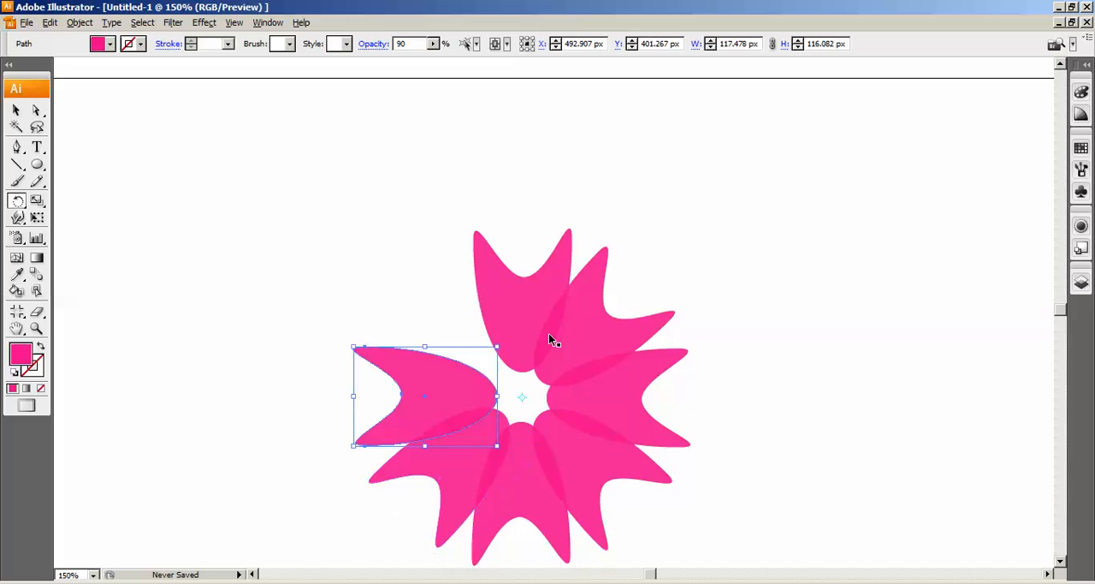
{"action": "left_click", "coordinate": [16, 112]}
{"action": "key", "text": "space"}
{"action": "left_click_drag", "start_coordinate": [641, 523], "coordinate": [615, 454]}
{"action": "left_click", "coordinate": [366, 188]}
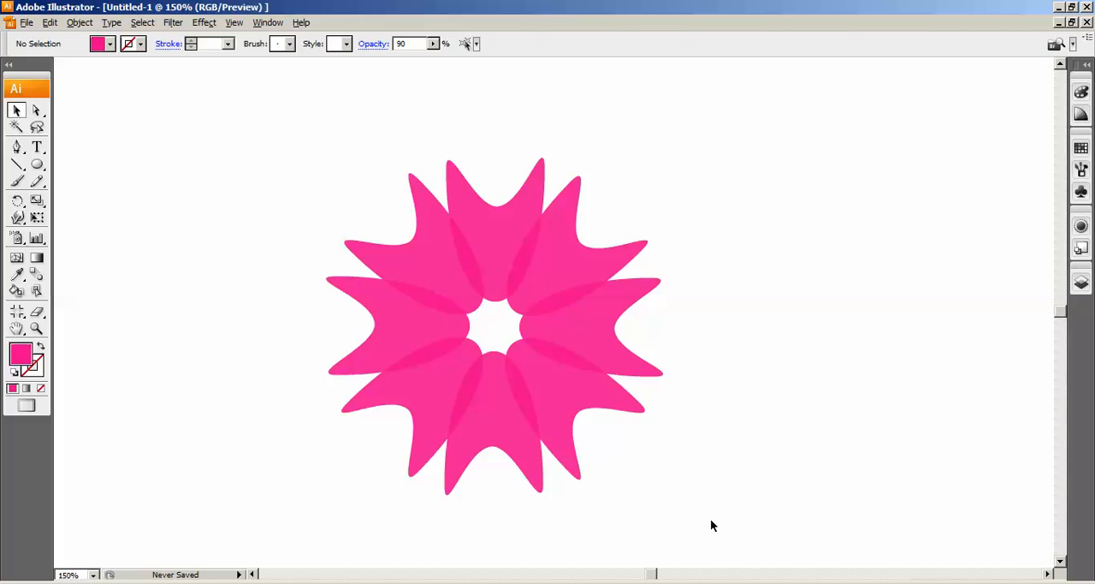
{"action": "left_click", "coordinate": [540, 285]}
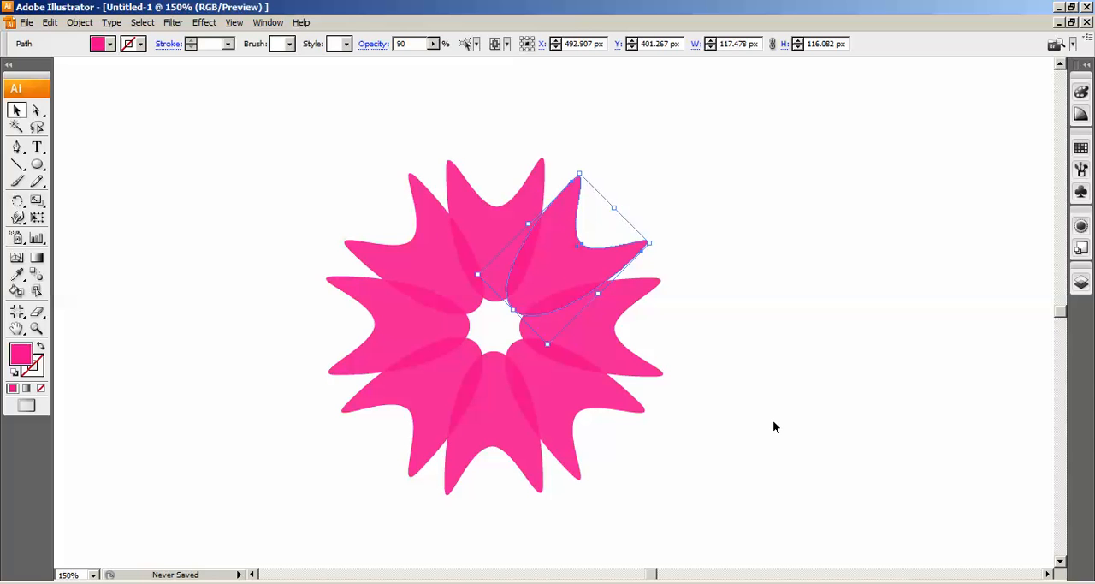
{"action": "left_click", "coordinate": [517, 219]}
{"action": "left_click", "coordinate": [551, 259]}
{"action": "left_click", "coordinate": [606, 335]}
{"action": "left_click", "coordinate": [587, 425]}
{"action": "left_click", "coordinate": [454, 434]}
{"action": "left_click", "coordinate": [430, 423]}
{"action": "left_click", "coordinate": [393, 321]}
{"action": "left_click", "coordinate": [439, 245]}
{"action": "left_click", "coordinate": [545, 240]}
{"action": "left_click", "coordinate": [557, 249]}
{"action": "left_click", "coordinate": [797, 293]}
Fill the flower's upper-right petal with orange-red and the petal pointing right with dark blue
{"action": "left_click", "coordinate": [570, 267]}
{"action": "left_click", "coordinate": [111, 44]}
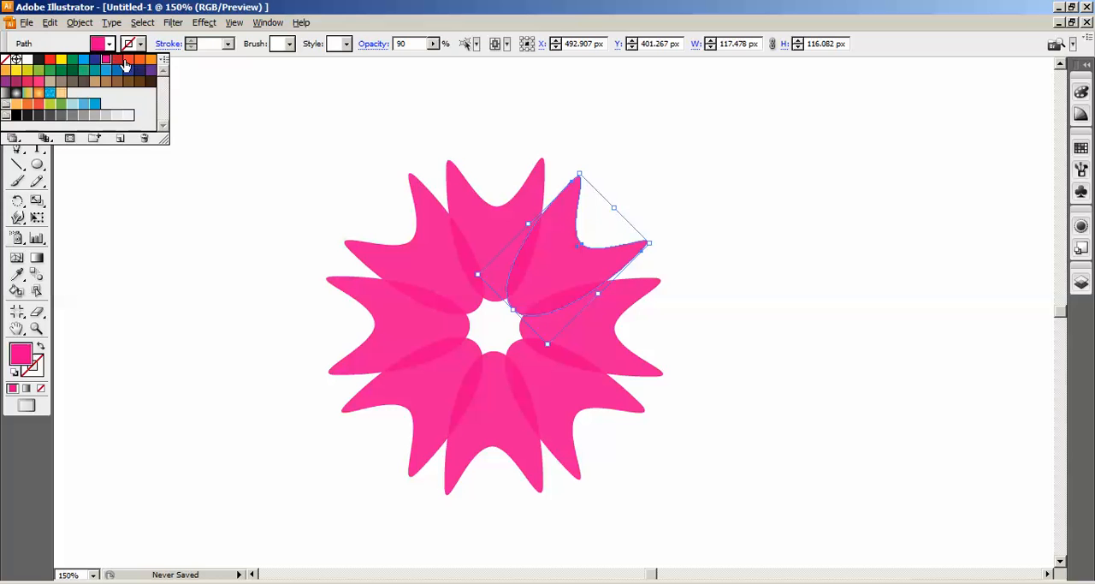
{"action": "left_click", "coordinate": [128, 59]}
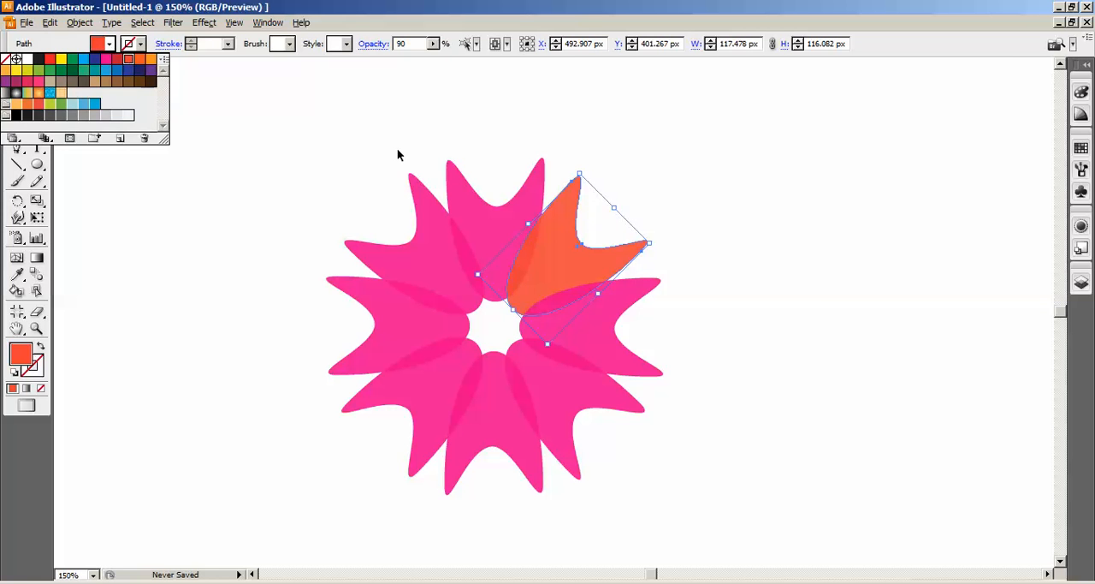
{"action": "left_click", "coordinate": [592, 359]}
{"action": "left_click", "coordinate": [110, 44]}
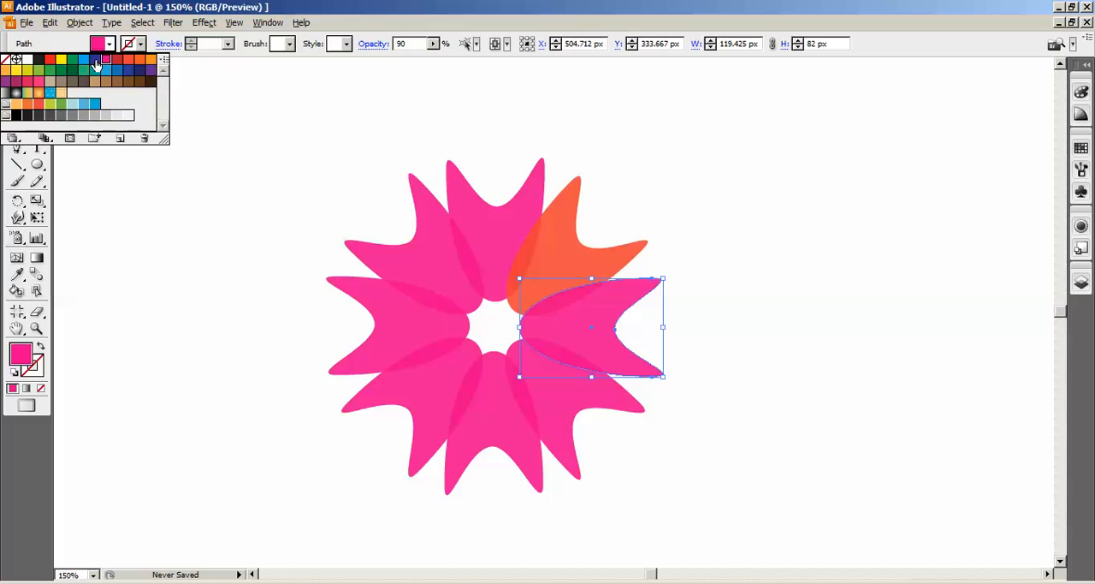
{"action": "left_click", "coordinate": [95, 59]}
Fill the flower's lower-right petal with green and the petal pointing straight down with yellow
{"action": "left_click", "coordinate": [578, 415]}
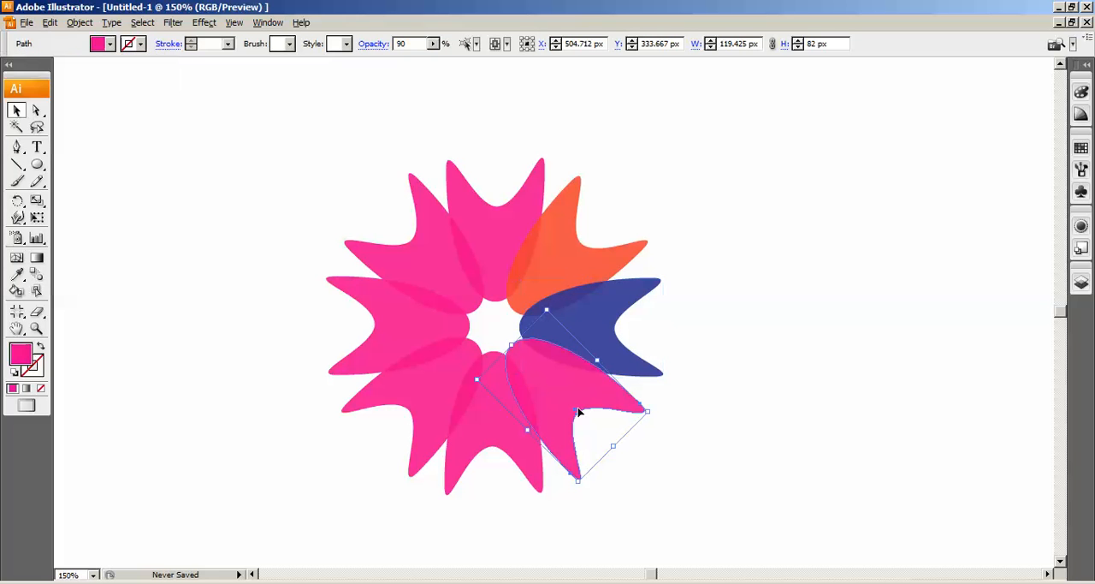
{"action": "left_click", "coordinate": [109, 44]}
{"action": "left_click", "coordinate": [40, 72]}
{"action": "left_click", "coordinate": [479, 430]}
{"action": "left_click", "coordinate": [110, 44]}
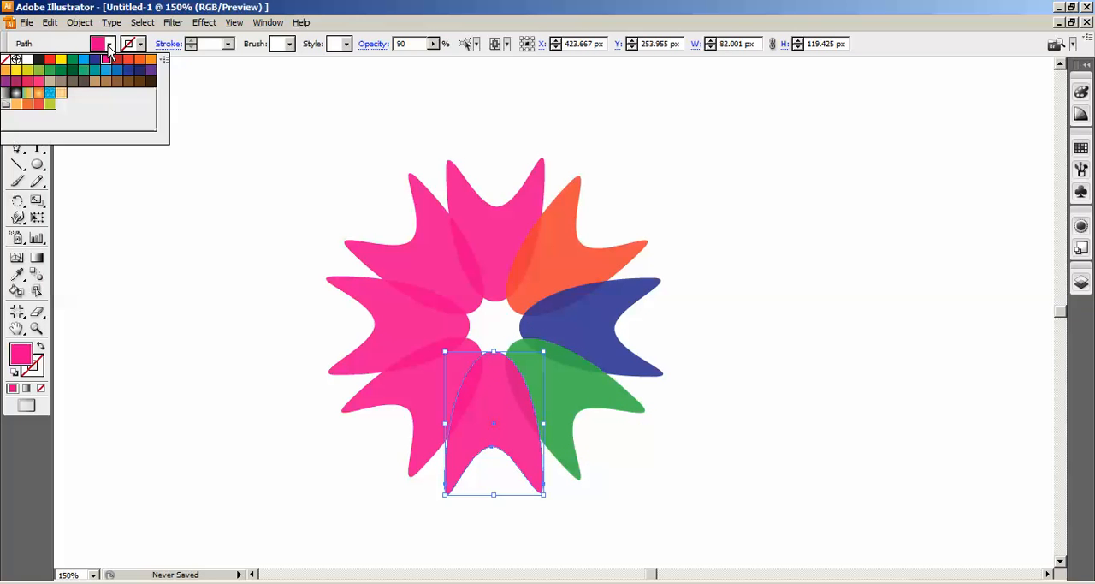
{"action": "left_click", "coordinate": [19, 72]}
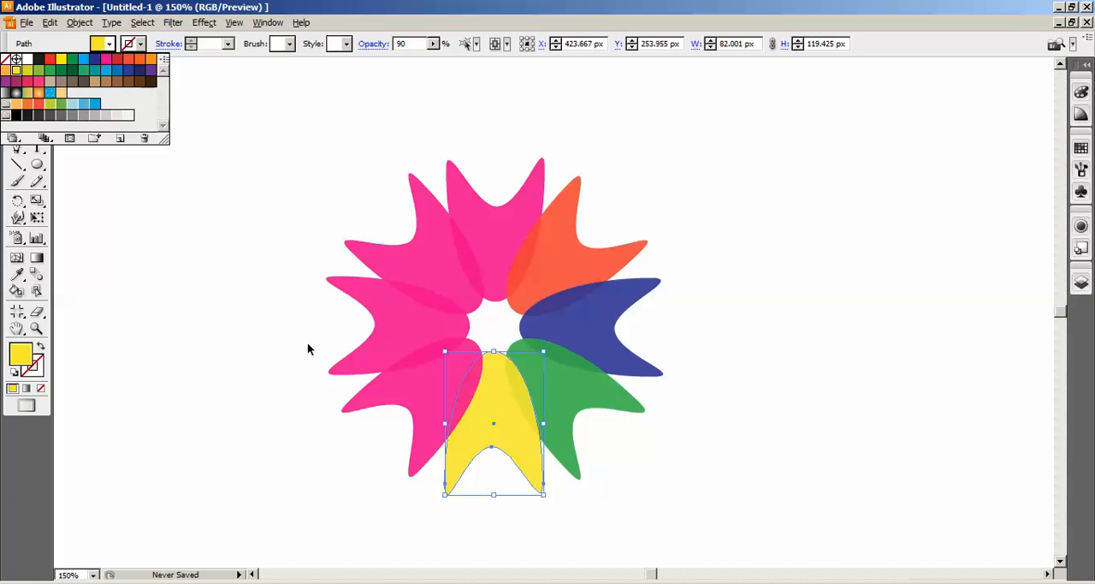
Fill the flower's lower-left petal with red and the petal pointing left with teal
{"action": "left_click", "coordinate": [384, 333]}
{"action": "left_click", "coordinate": [110, 44]}
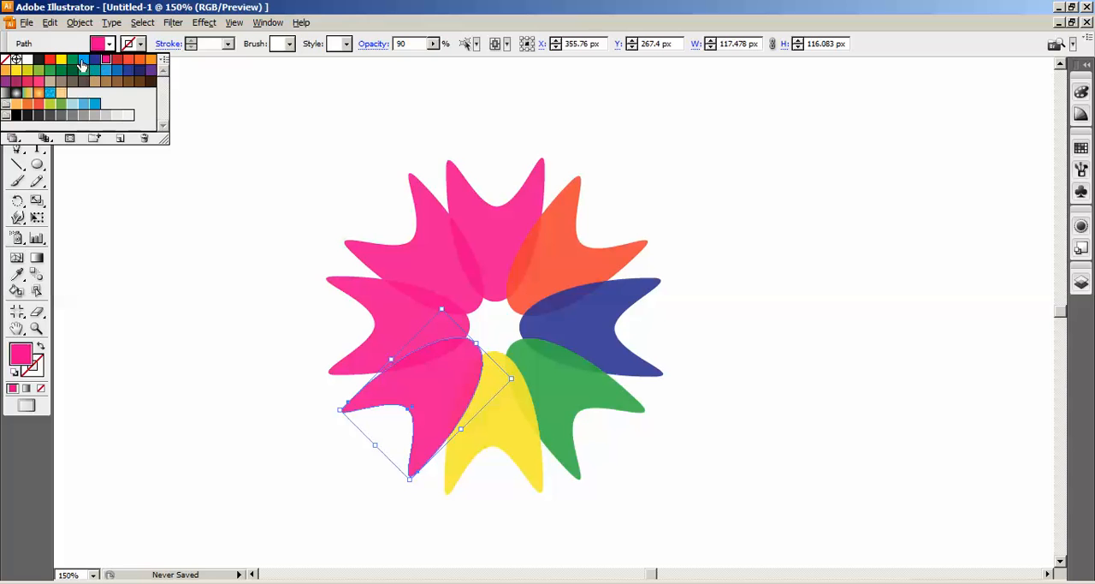
{"action": "left_click", "coordinate": [61, 59]}
{"action": "left_click", "coordinate": [49, 59]}
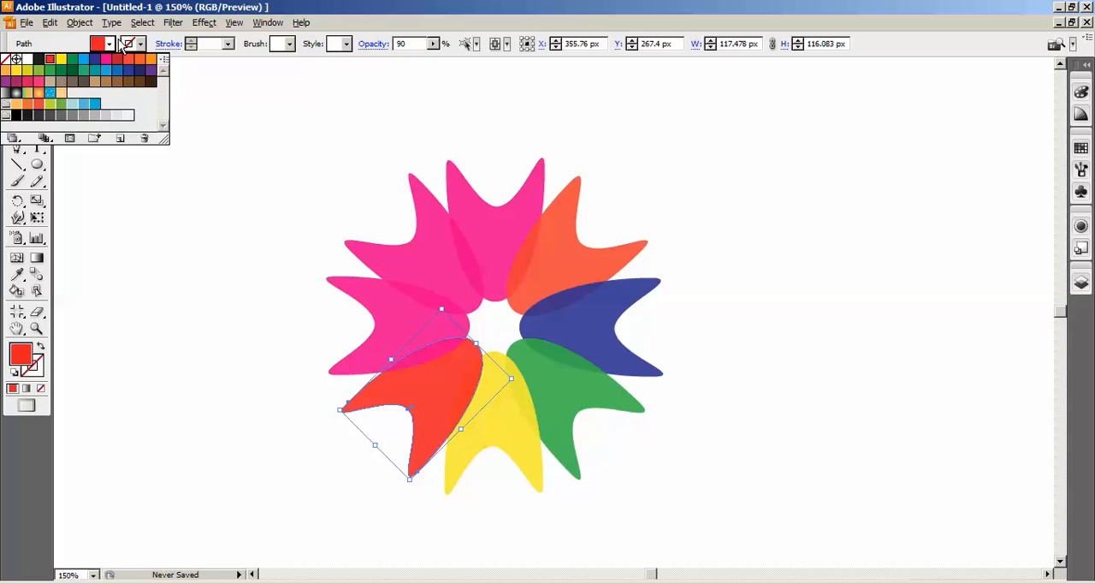
{"action": "left_click", "coordinate": [380, 302]}
{"action": "left_click", "coordinate": [109, 44]}
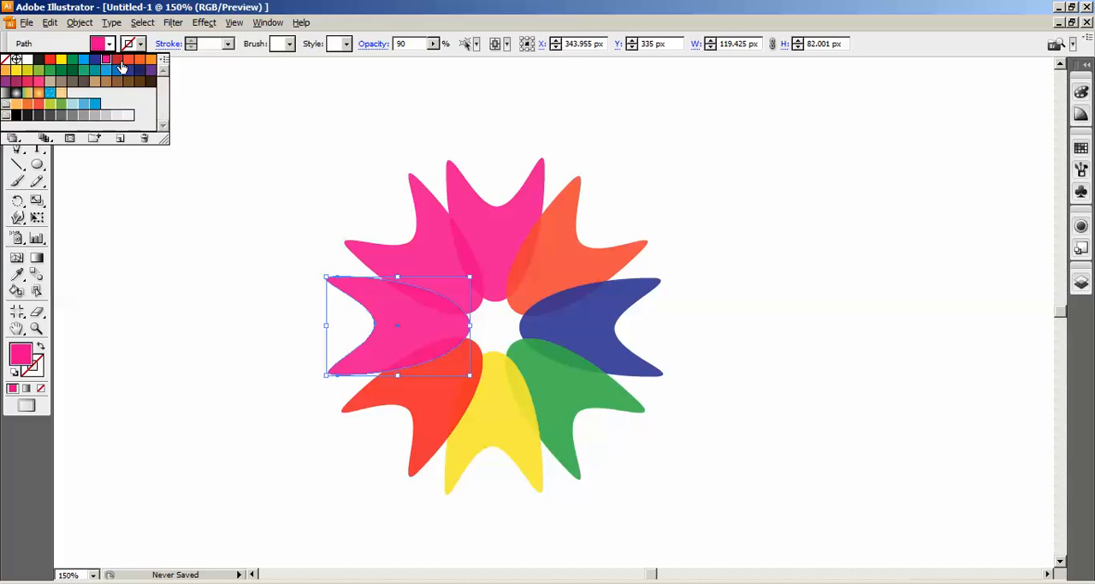
{"action": "left_click", "coordinate": [98, 77]}
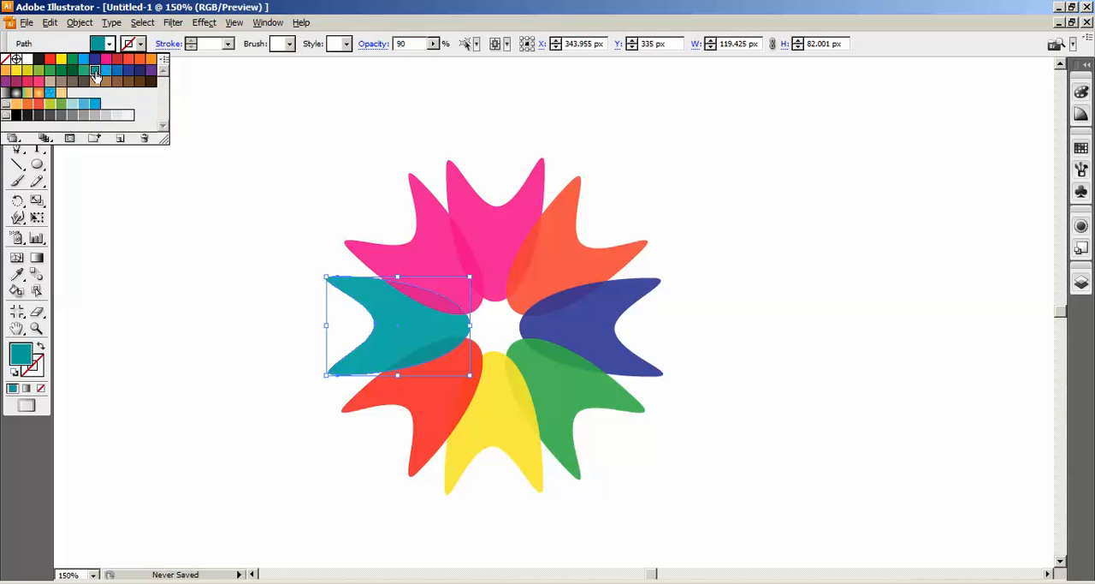
Fill the flower's upper-left petal with plum purple, keep the topmost petal pink, and deselect
{"action": "left_click", "coordinate": [438, 246]}
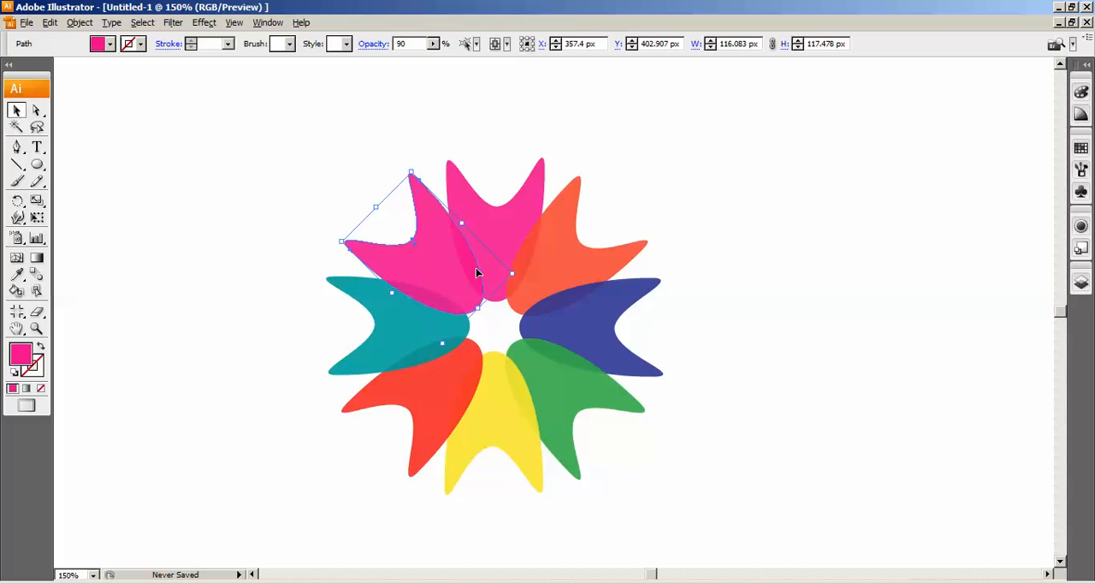
{"action": "left_click", "coordinate": [109, 44]}
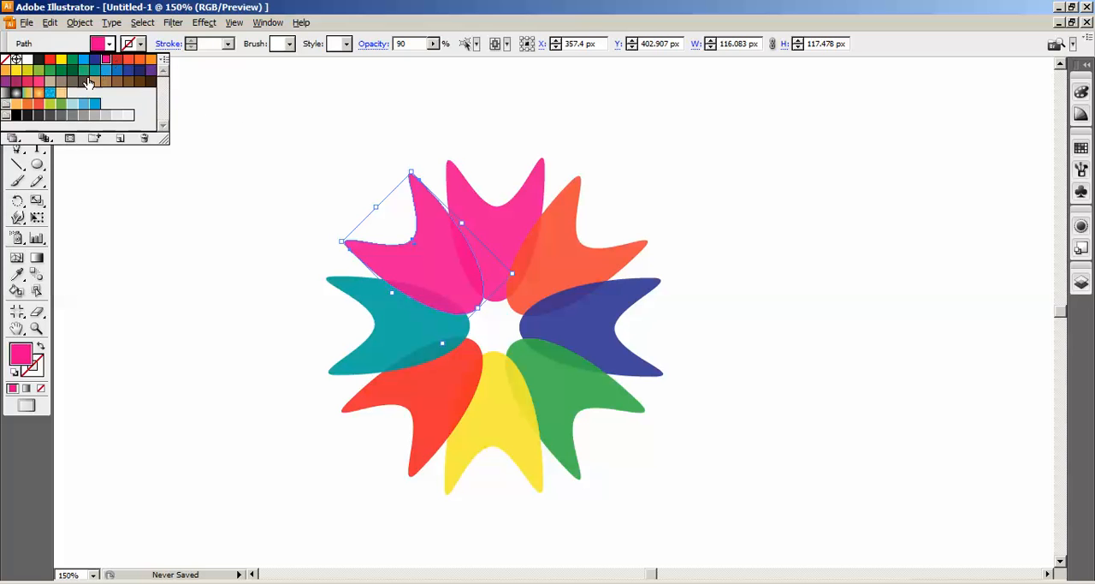
{"action": "left_click", "coordinate": [37, 82]}
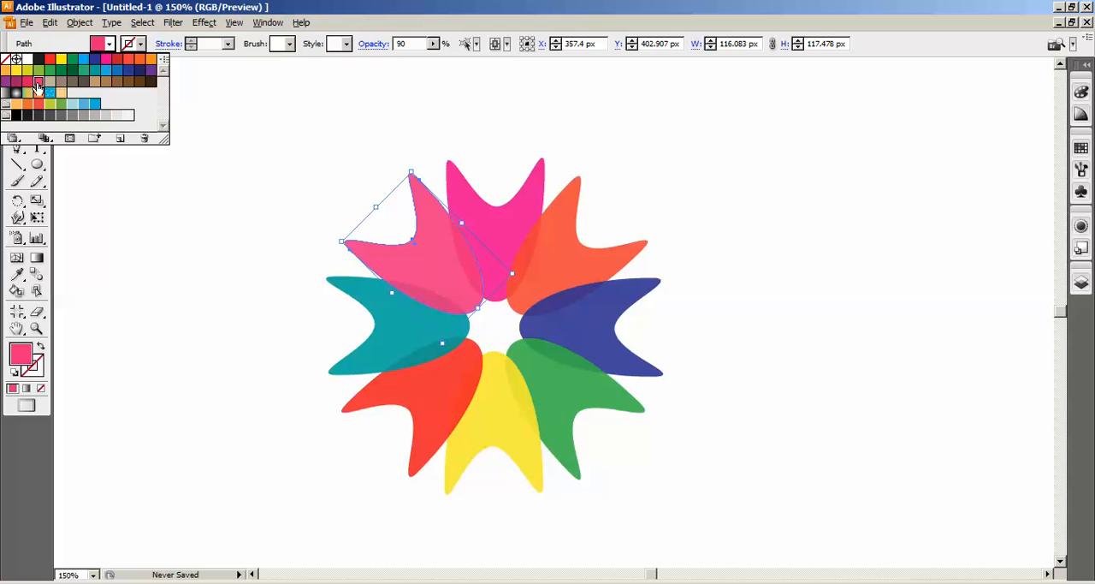
{"action": "left_click", "coordinate": [17, 82]}
{"action": "left_click", "coordinate": [508, 193]}
{"action": "left_click", "coordinate": [477, 194]}
{"action": "left_click", "coordinate": [781, 289]}
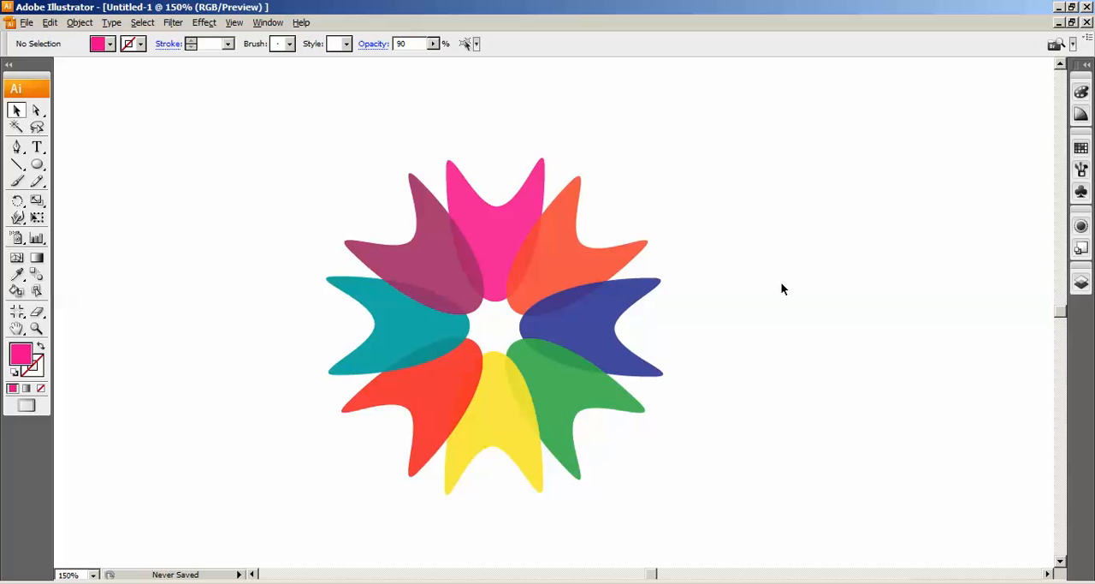
Enlarge all eight petals together by about a third and move the flower to the upper-left part of the artboard
{"action": "key", "text": "ctrl+minus"}
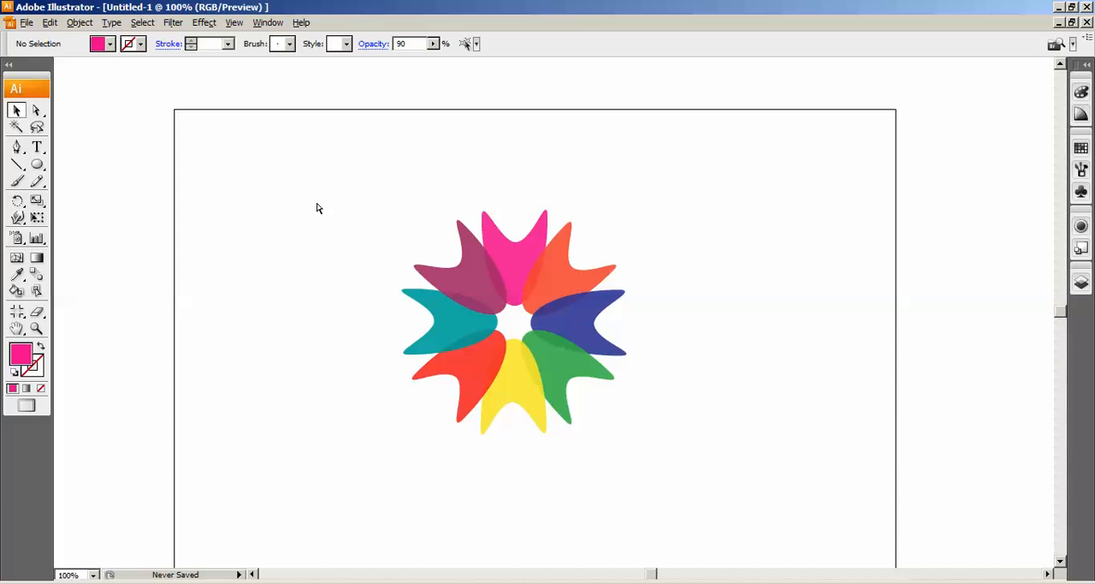
{"action": "left_click_drag", "start_coordinate": [348, 134], "coordinate": [721, 452]}
{"action": "left_click_drag", "start_coordinate": [644, 396], "coordinate": [683, 434]}
{"action": "left_click_drag", "start_coordinate": [610, 352], "coordinate": [536, 320]}
{"action": "left_click", "coordinate": [549, 335]}
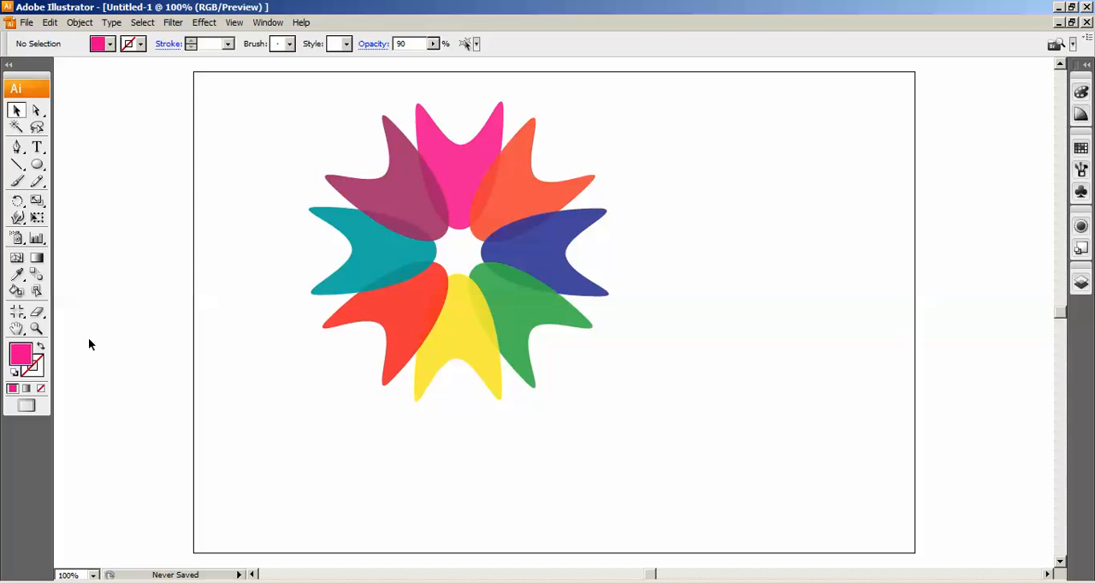
{"action": "left_click", "coordinate": [37, 147]}
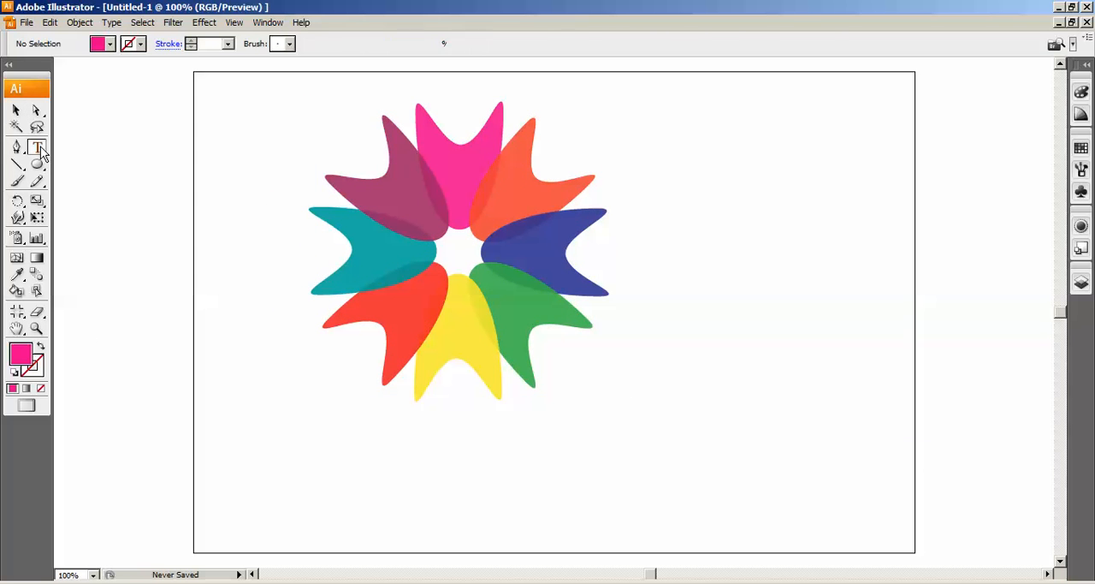
{"action": "left_click", "coordinate": [356, 440]}
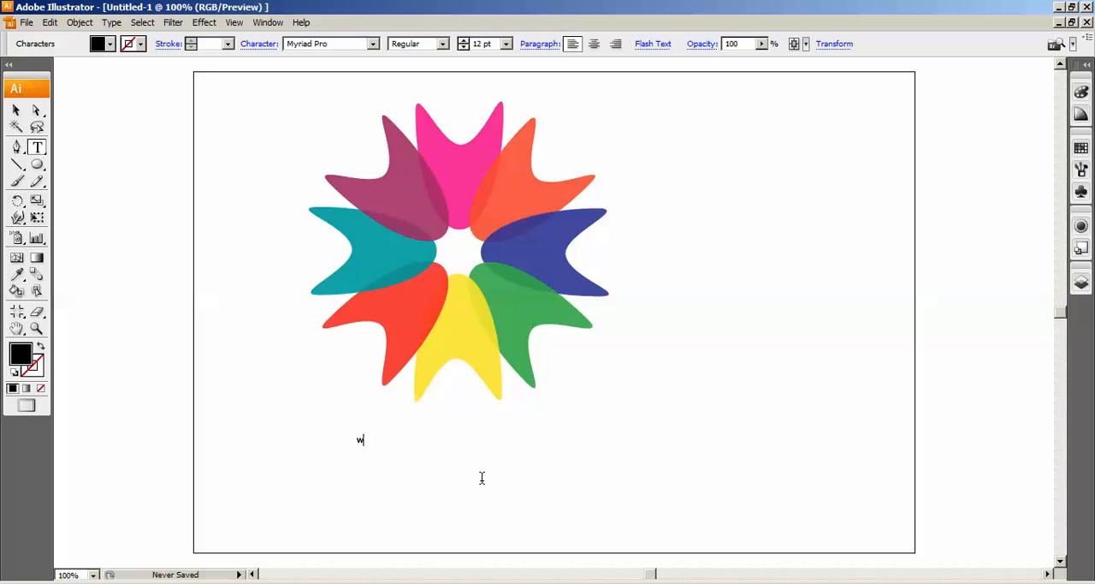
{"action": "type", "text": "www.tutorjoes.com"}
Set the font size of the whole web address text to 50 pt
{"action": "key", "text": "ctrl+a"}
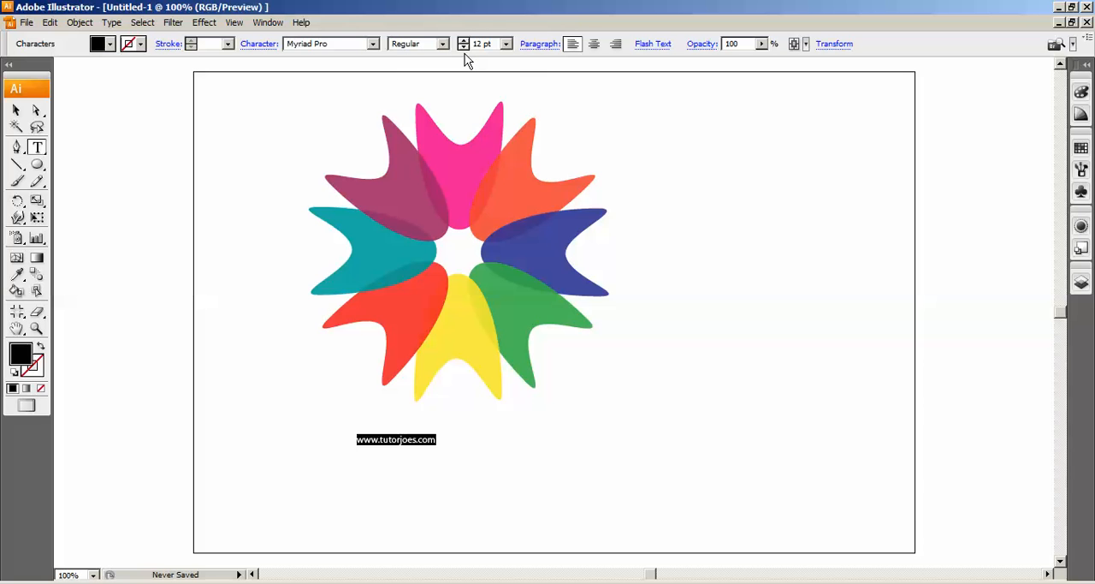
{"action": "left_click", "coordinate": [506, 44]}
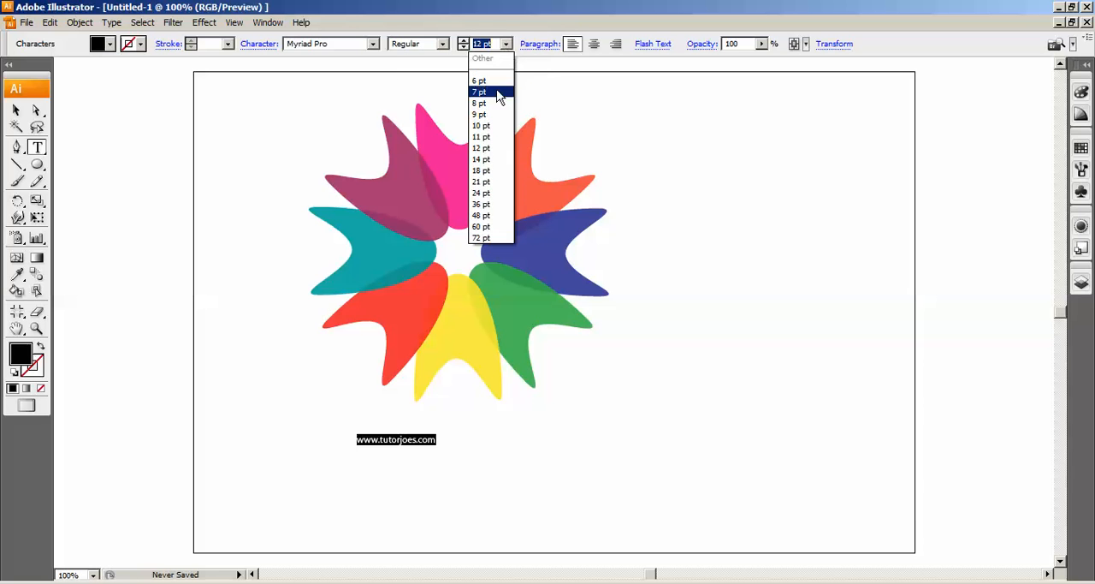
{"action": "left_click", "coordinate": [484, 181]}
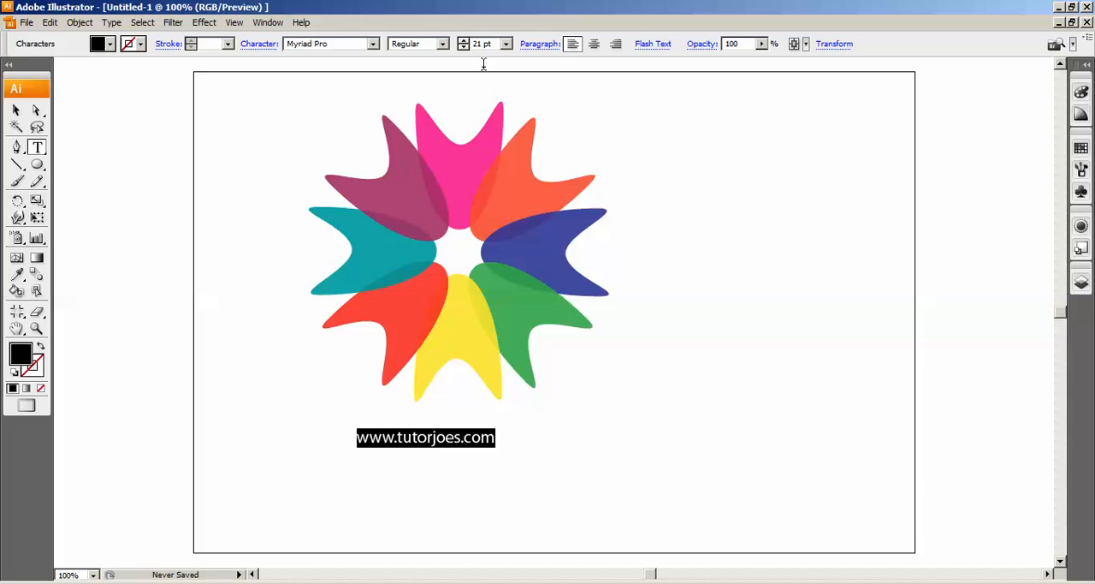
{"action": "left_click", "coordinate": [500, 40]}
{"action": "type", "text": "50"}
{"action": "key", "text": "Return"}
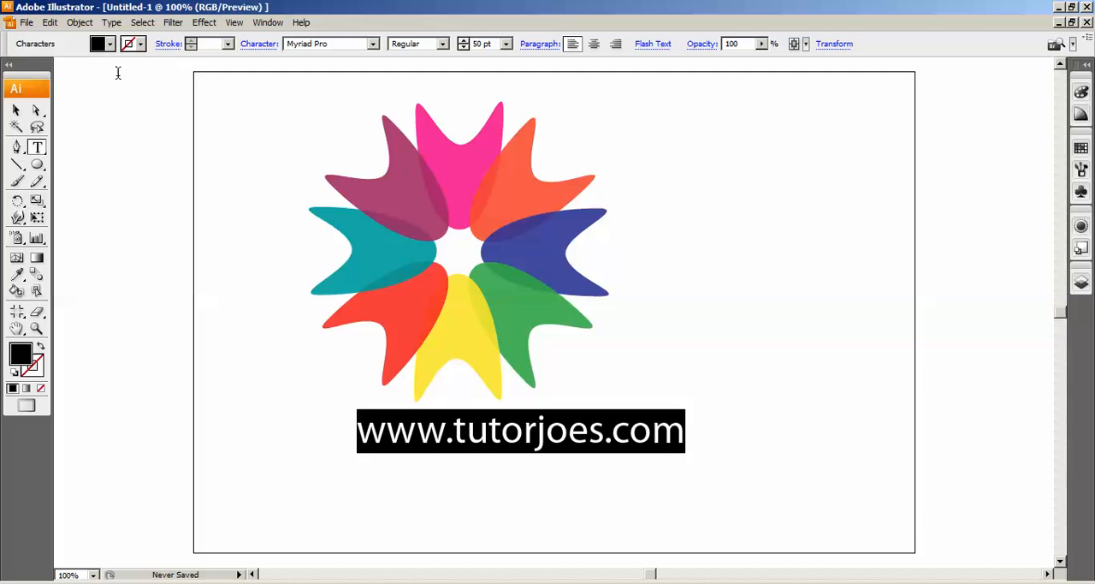
Colour the web address text red and set its font style to Bold
{"action": "left_click_drag", "start_coordinate": [366, 430], "coordinate": [676, 431]}
{"action": "left_click", "coordinate": [109, 48]}
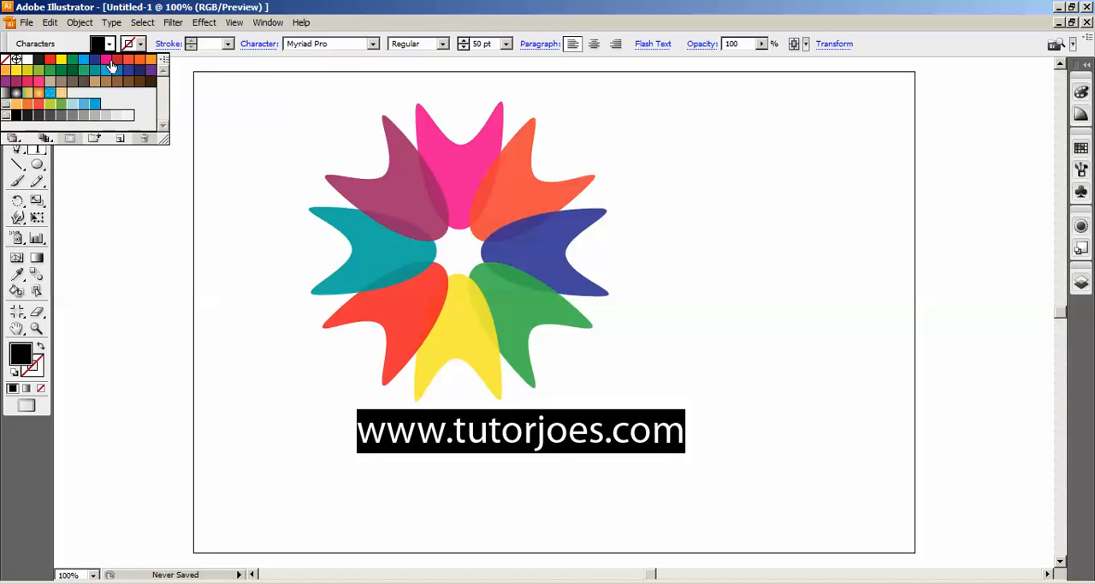
{"action": "left_click", "coordinate": [50, 59]}
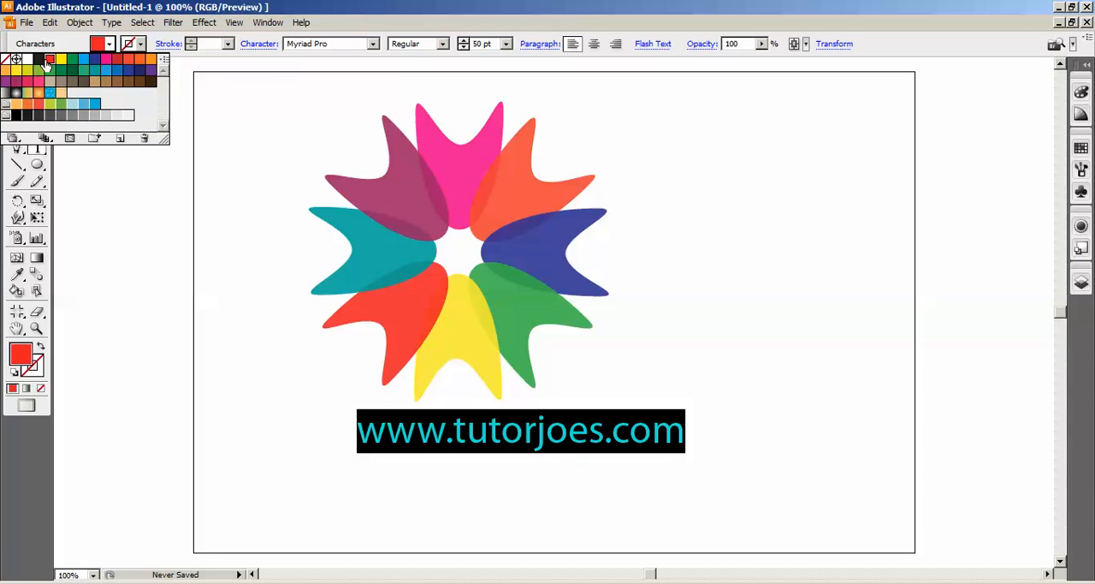
{"action": "left_click", "coordinate": [443, 47]}
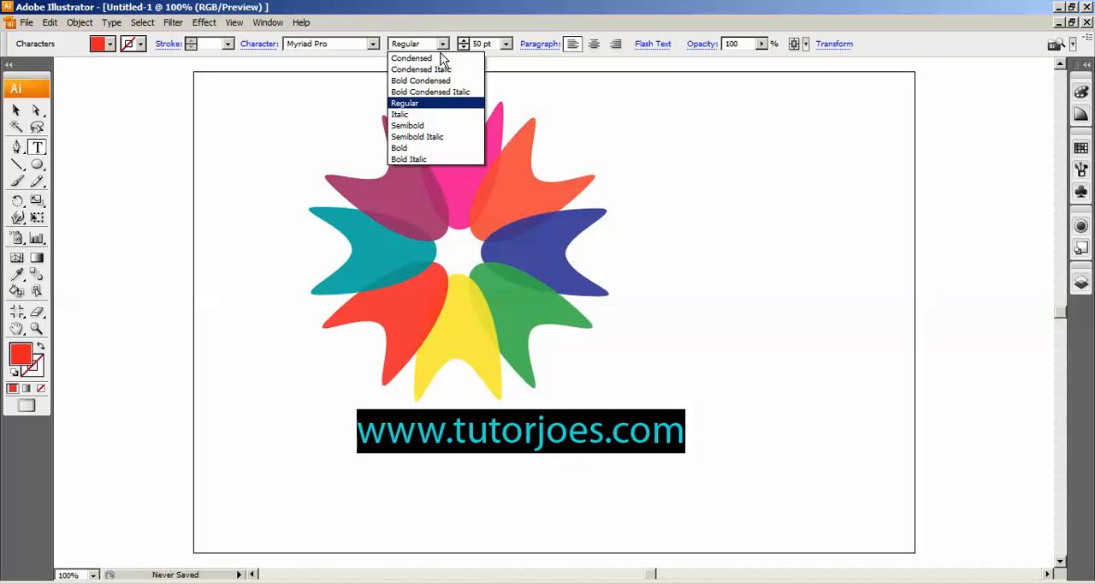
{"action": "left_click", "coordinate": [423, 148]}
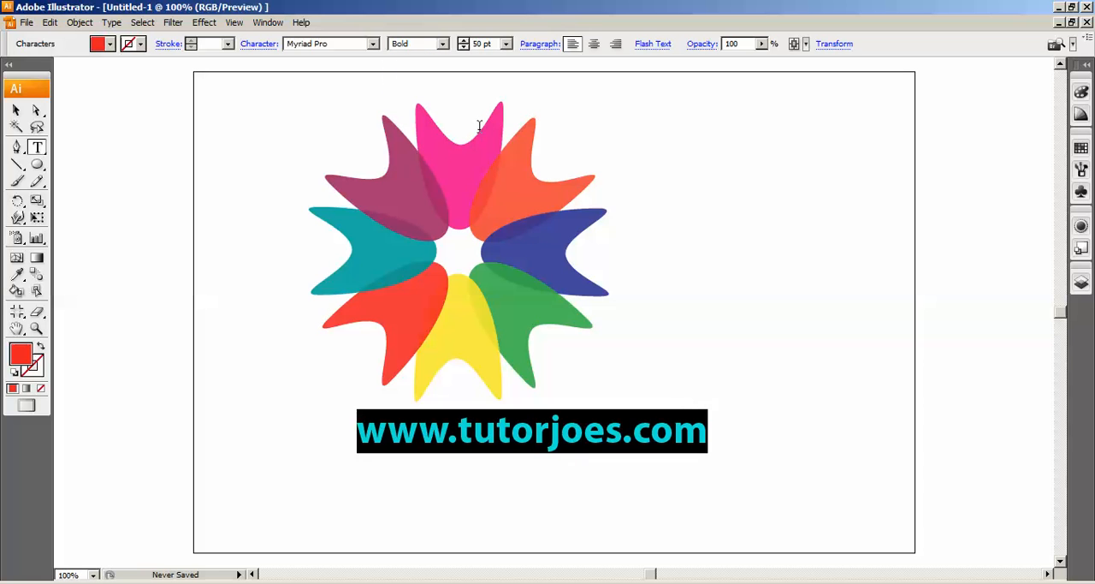
Centre-align the web address text and move it directly beneath the flower
{"action": "left_click", "coordinate": [597, 46]}
{"action": "left_click", "coordinate": [16, 110]}
{"action": "left_click_drag", "start_coordinate": [438, 436], "coordinate": [567, 440]}
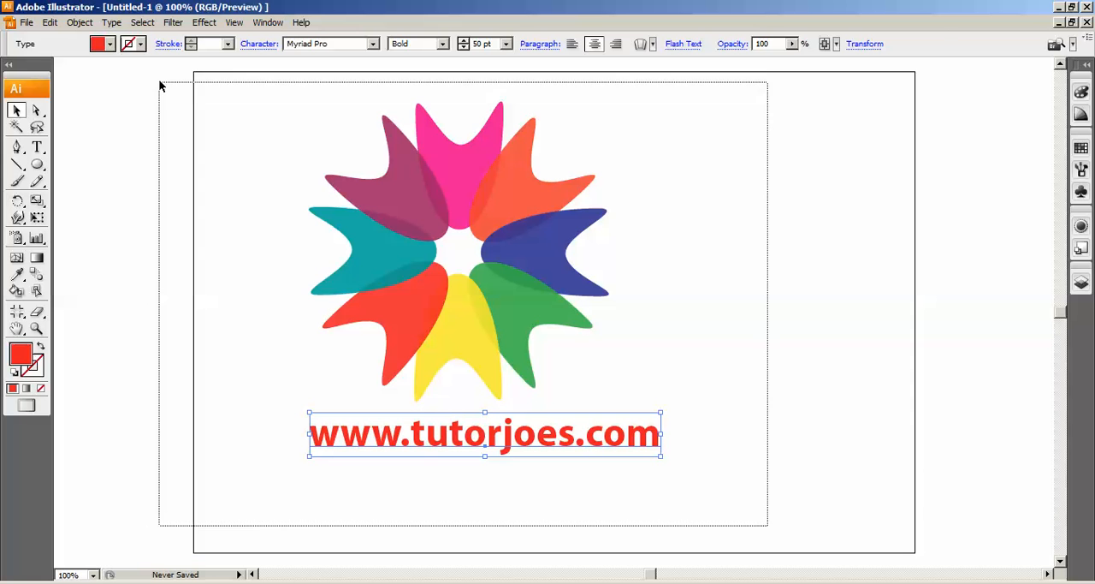